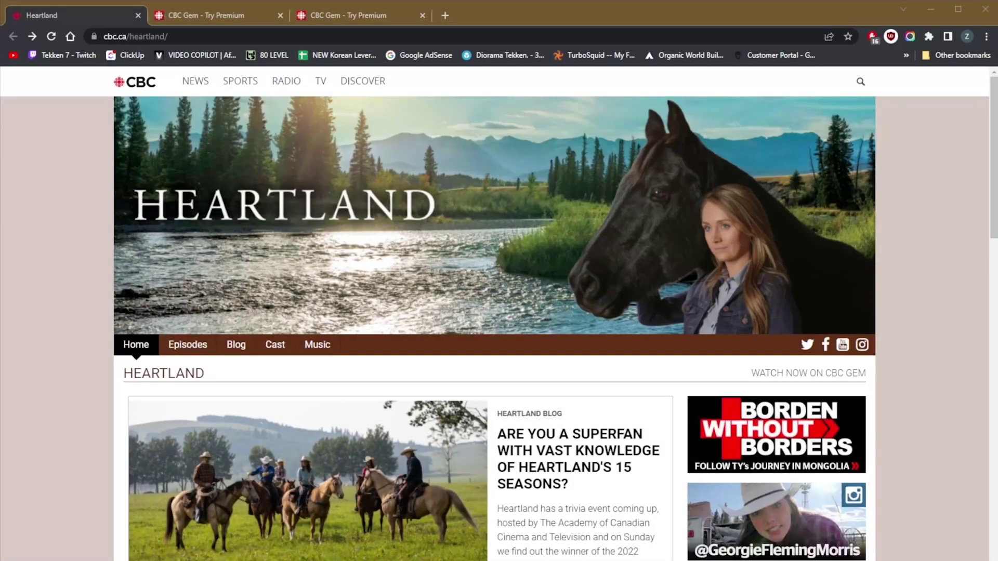
Check the Surfshark and NordVPN apps, then open Heartland's Episodes and scroll to Season 14.
click(942, 346)
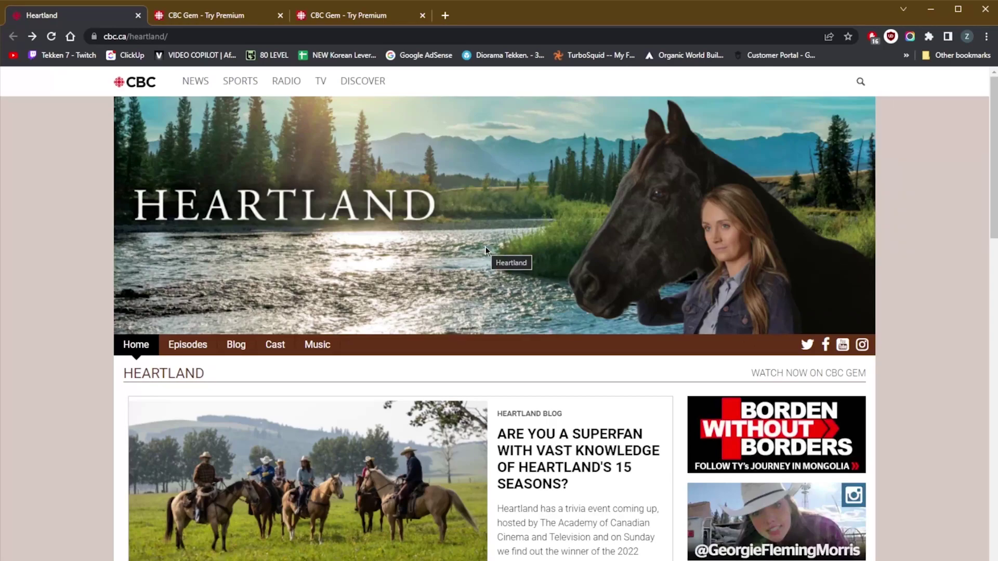
click(930, 9)
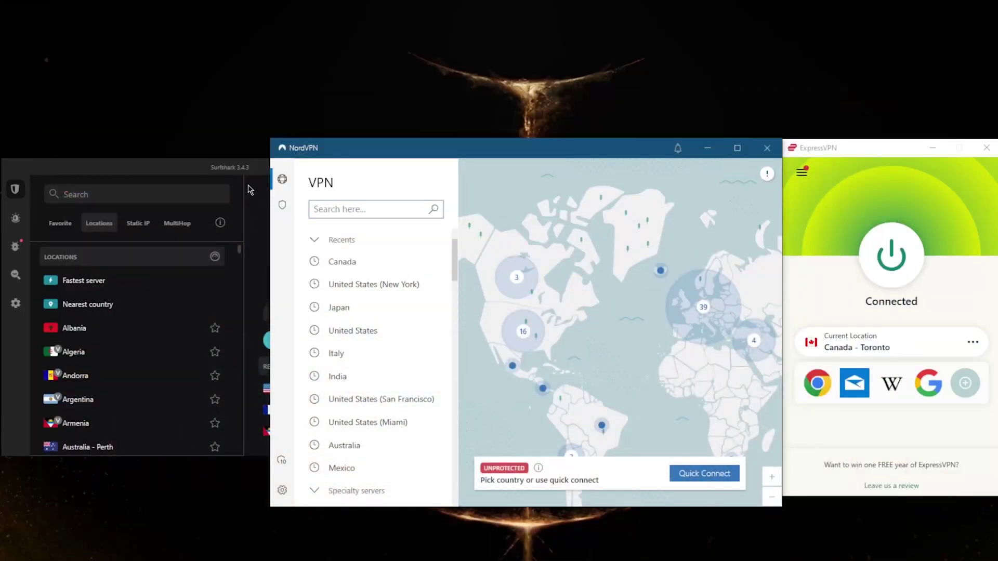
click(229, 183)
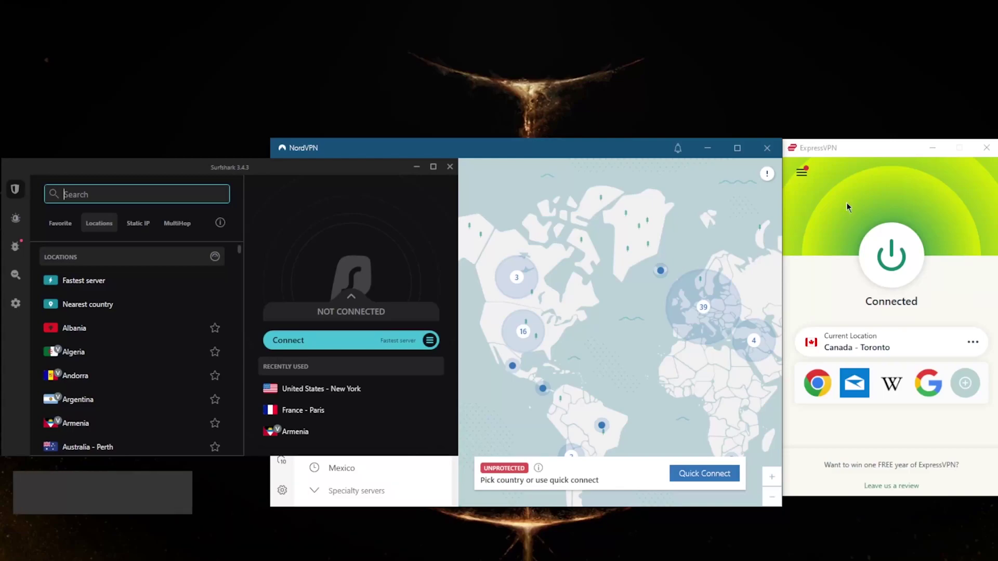
click(592, 155)
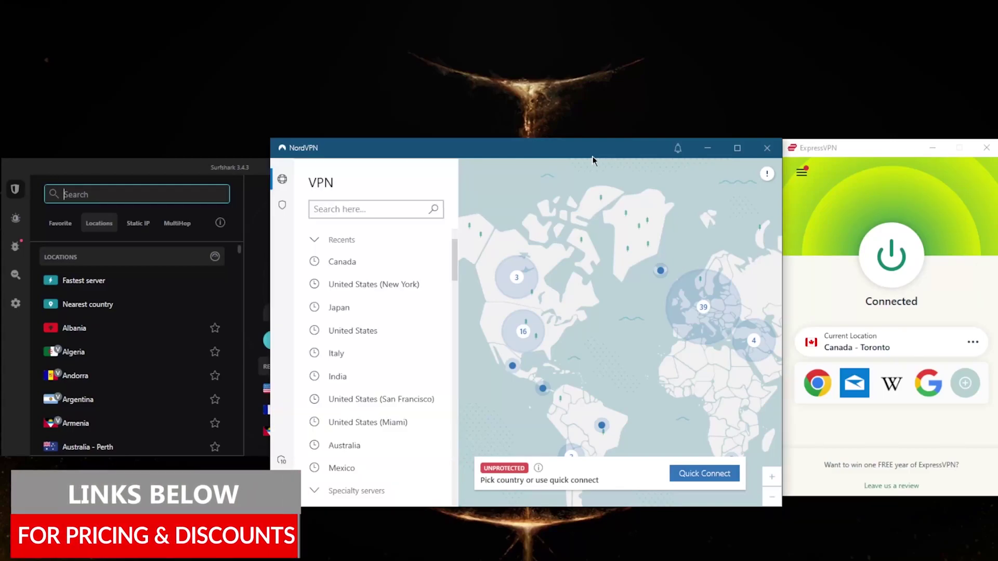
click(249, 167)
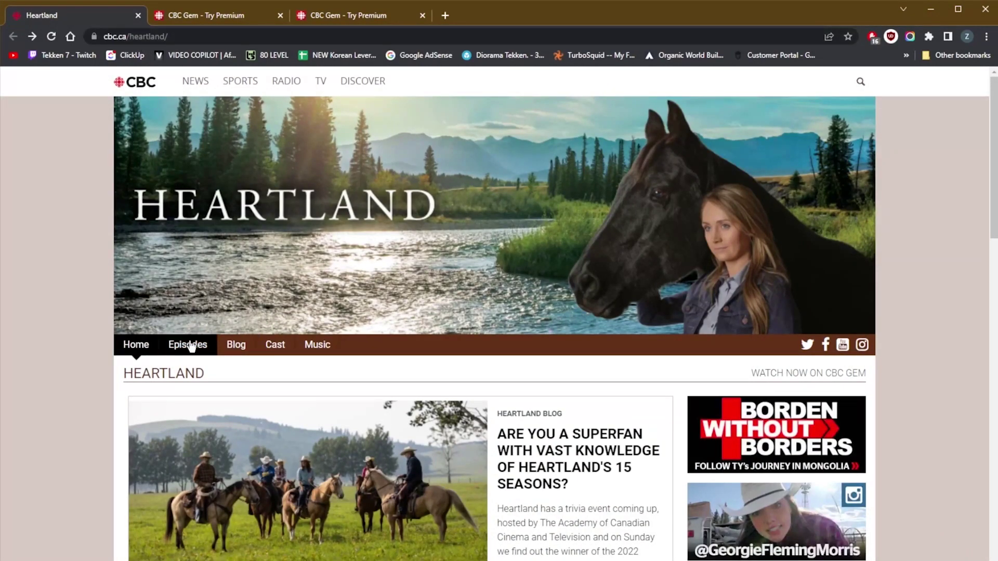
click(191, 347)
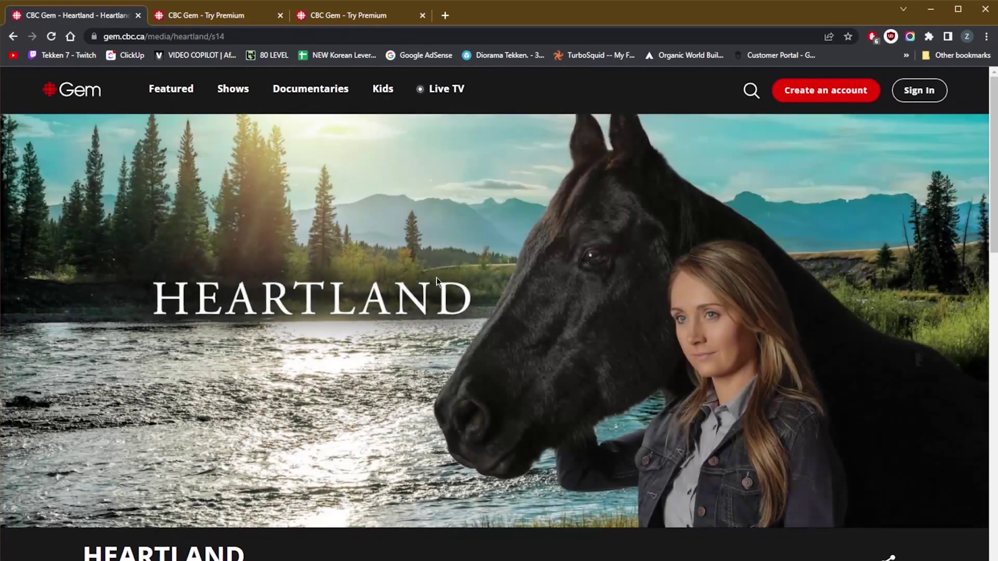
scroll(387, 364, down, 8)
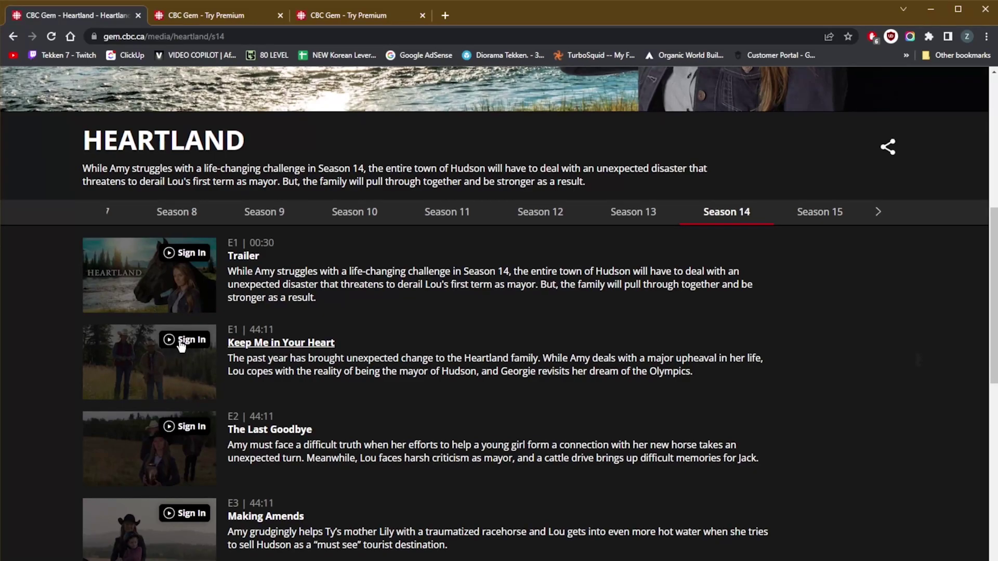
Try playing 'Keep Me in Your Heart', begin CBC Gem account sign-up, and compare the Try Premium tabs.
click(155, 367)
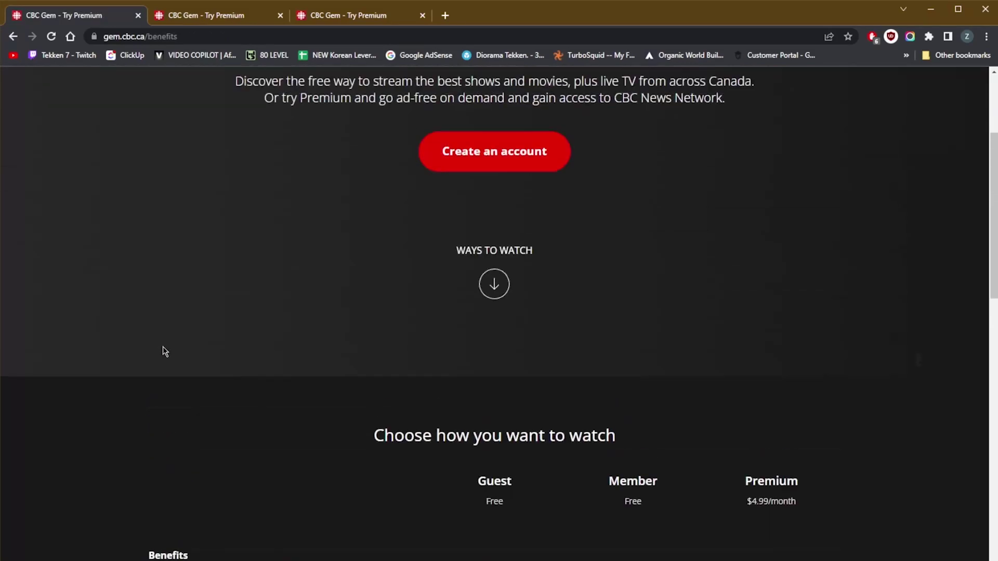
click(476, 345)
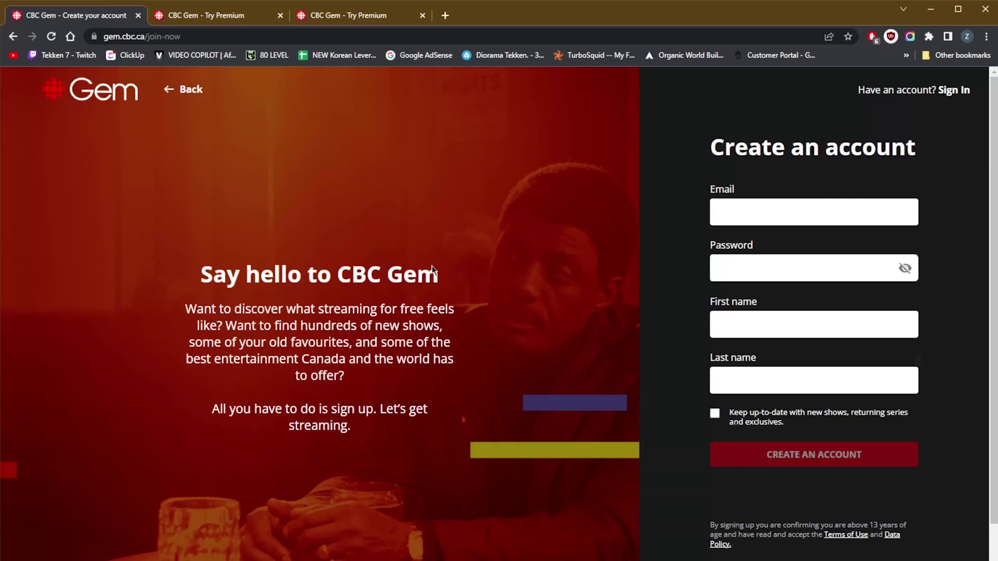
click(252, 21)
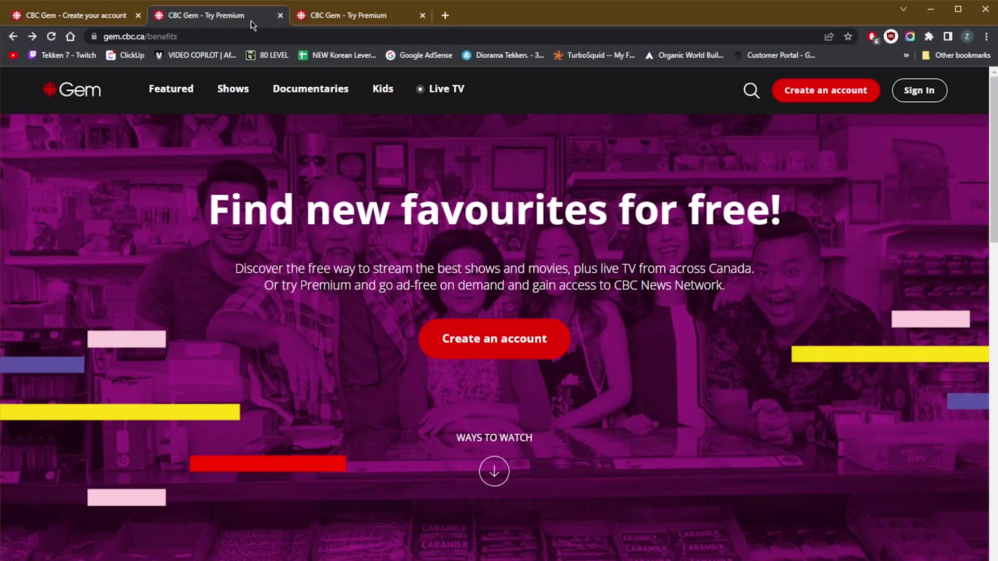
click(108, 21)
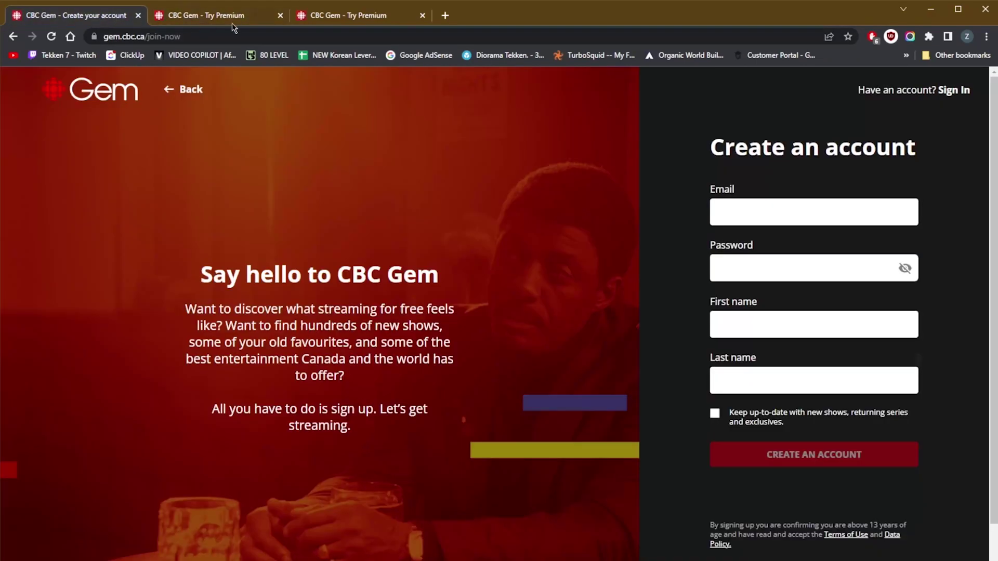
click(328, 20)
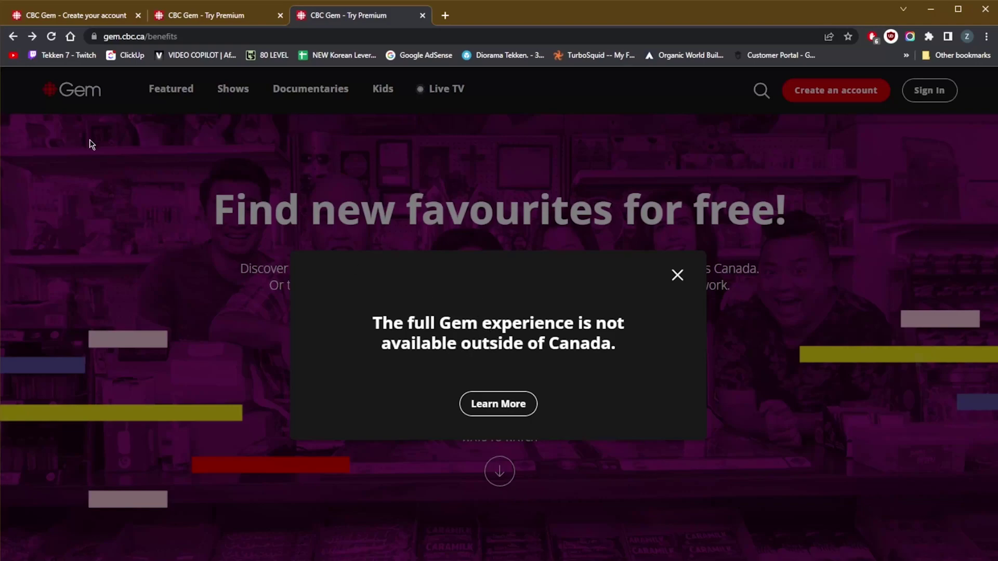
click(88, 16)
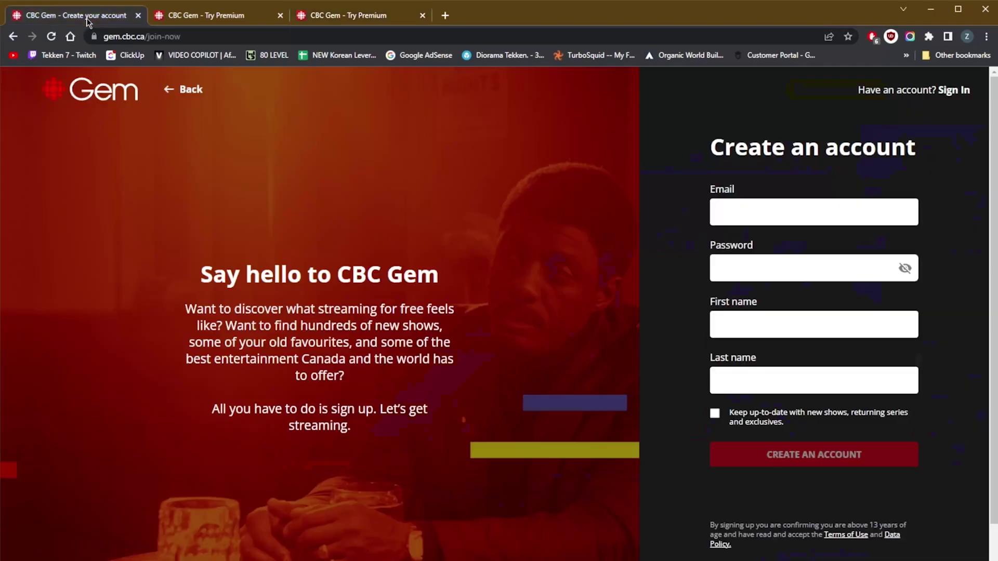
click(932, 13)
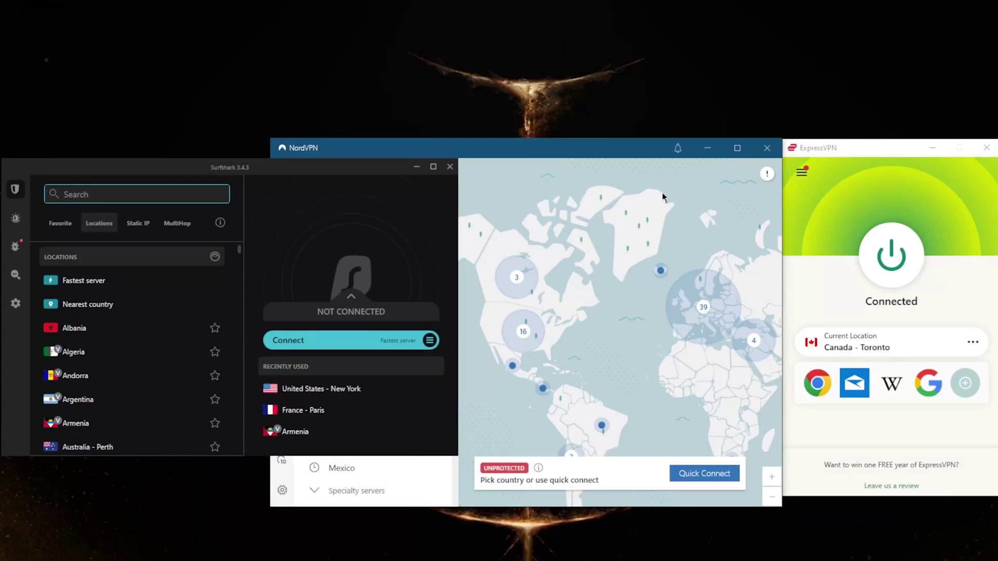
Disconnect ExpressVPN from the Canada - Toronto server.
click(610, 148)
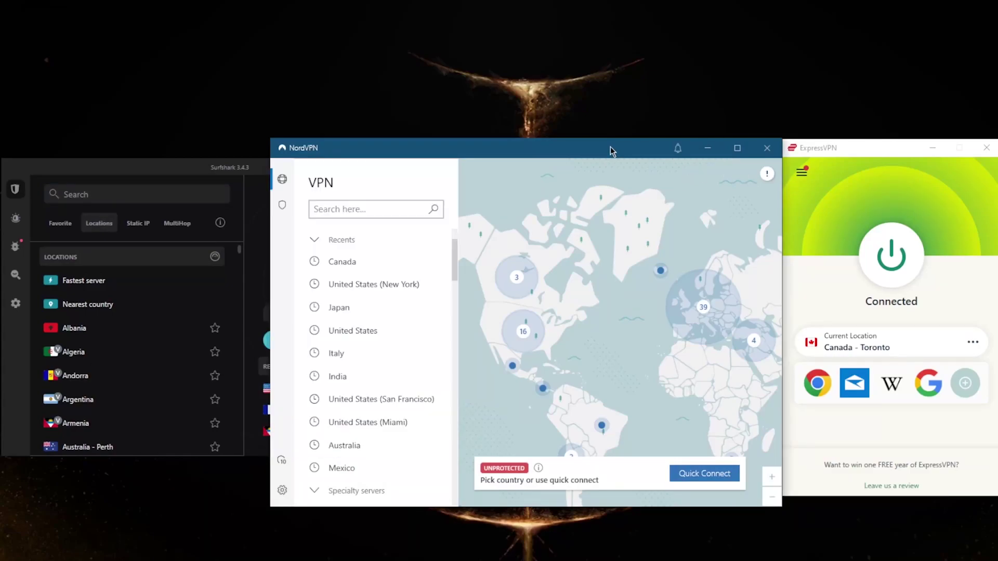
drag(609, 147, 610, 148)
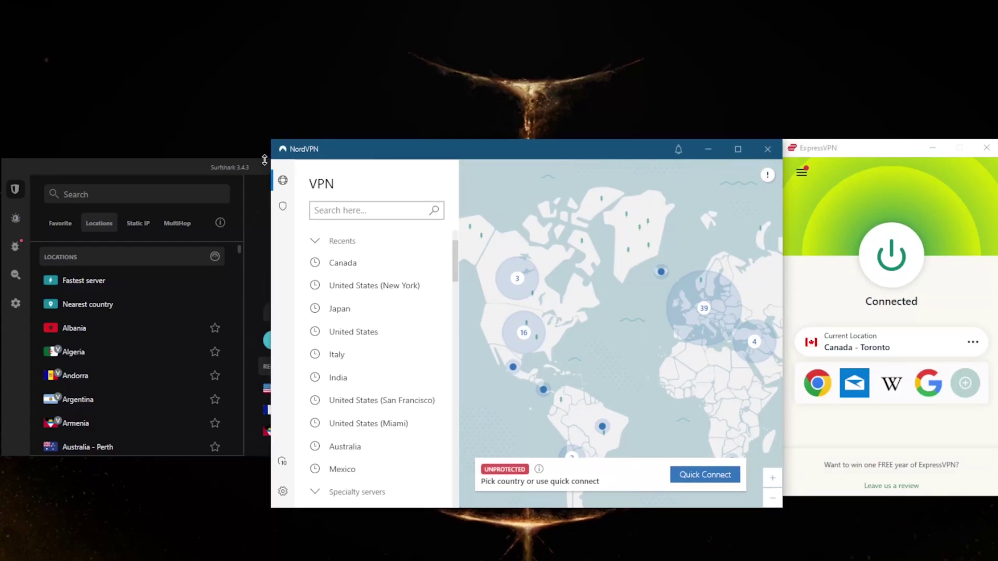
key(alt+Tab)
click(797, 151)
click(864, 258)
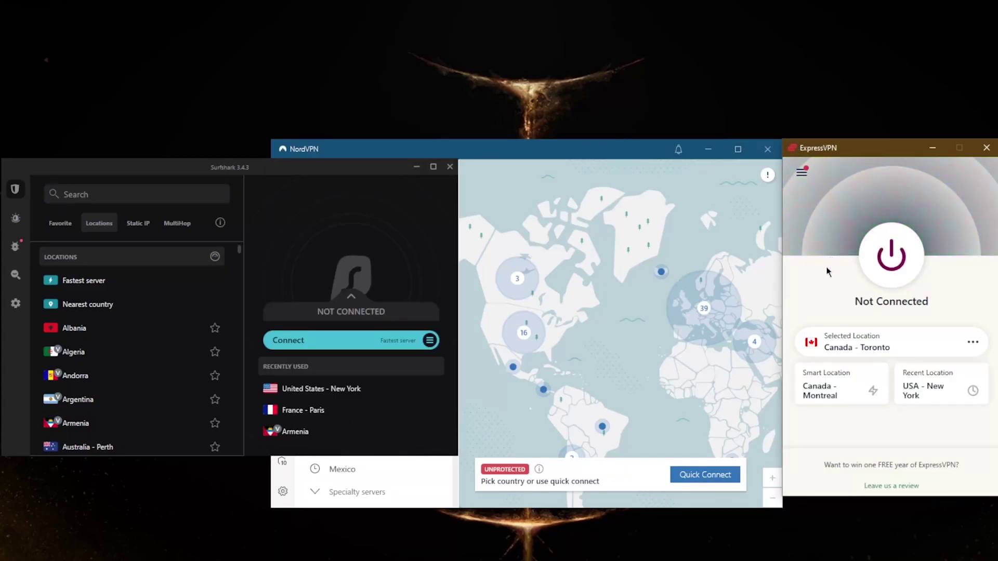
Browse ExpressVPN's All Locations under Americas to see Canada's available cities.
click(802, 174)
click(815, 193)
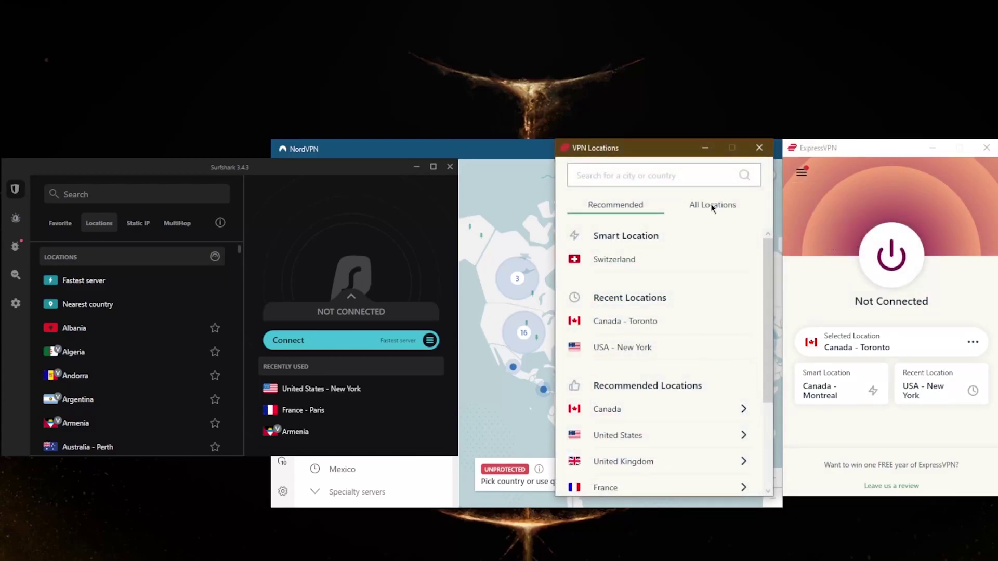
click(712, 207)
click(752, 263)
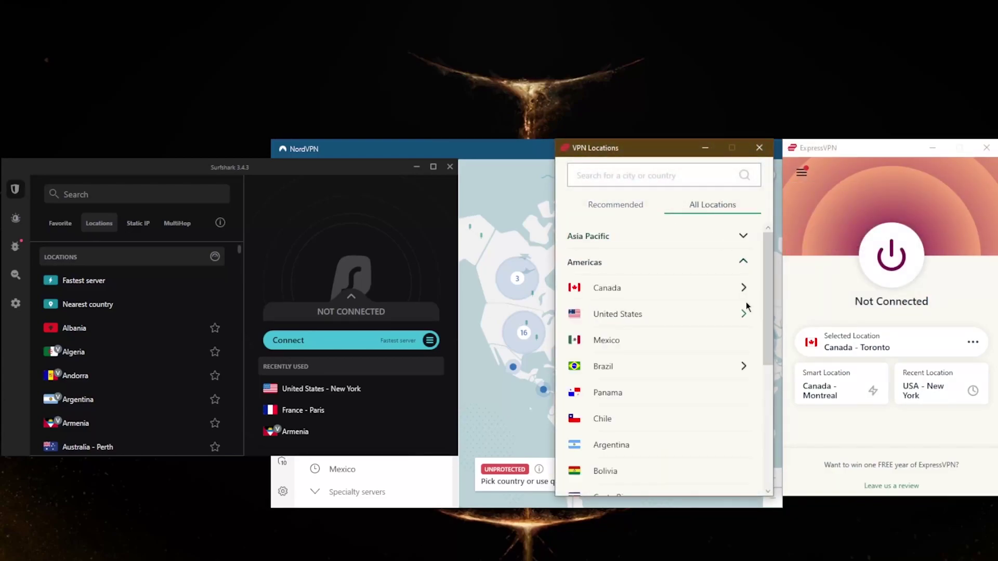
click(743, 288)
click(760, 147)
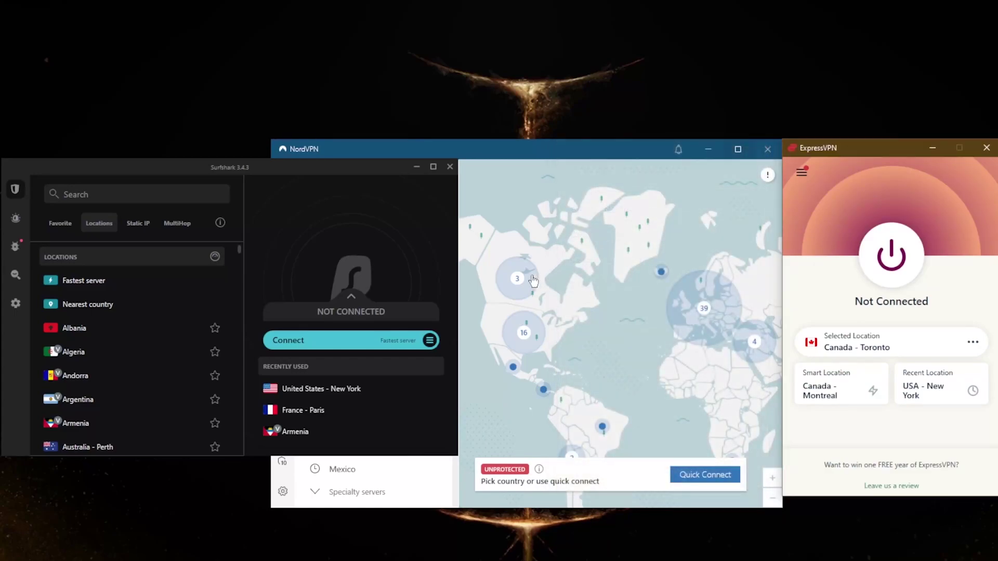
Zoom NordVPN's map into its Canadian servers.
click(533, 281)
scroll(535, 290, down, 3)
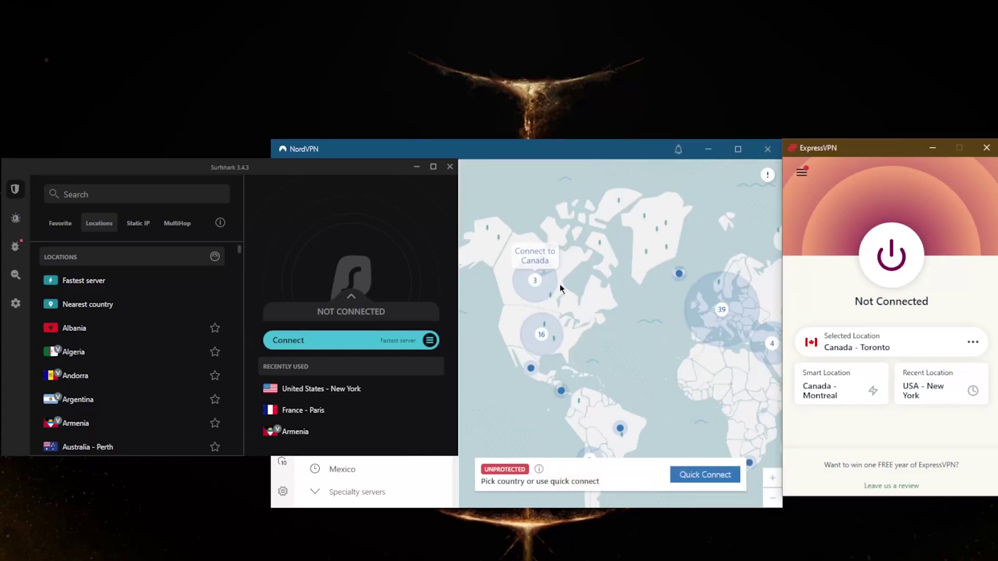
scroll(560, 289, up, 3)
click(586, 297)
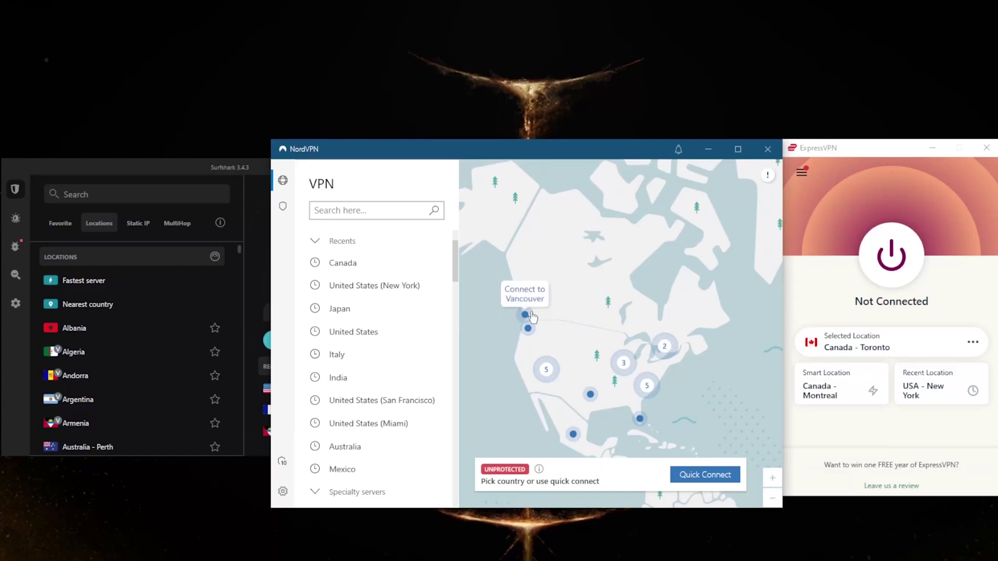
scroll(655, 343, up, 4)
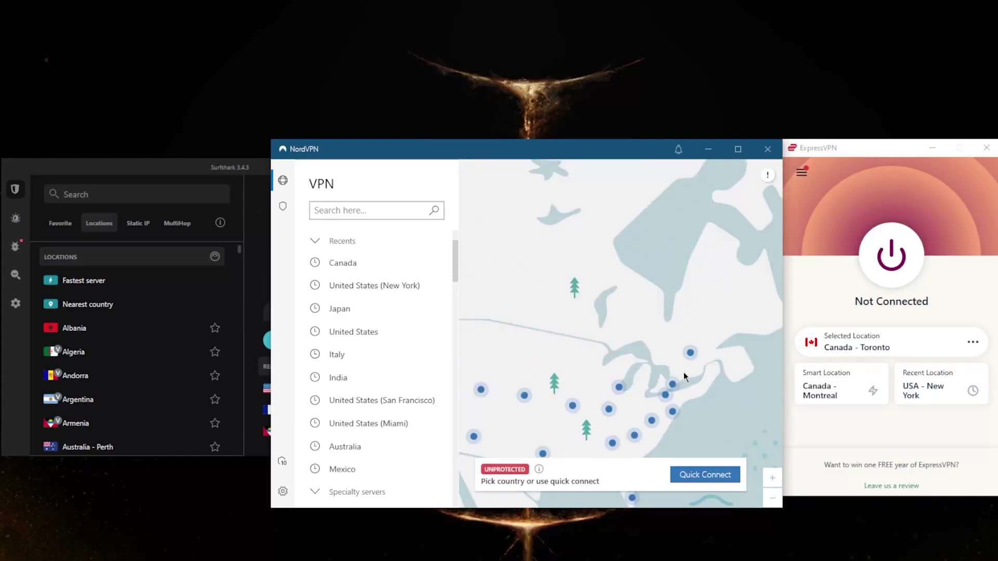
scroll(619, 331, down, 3)
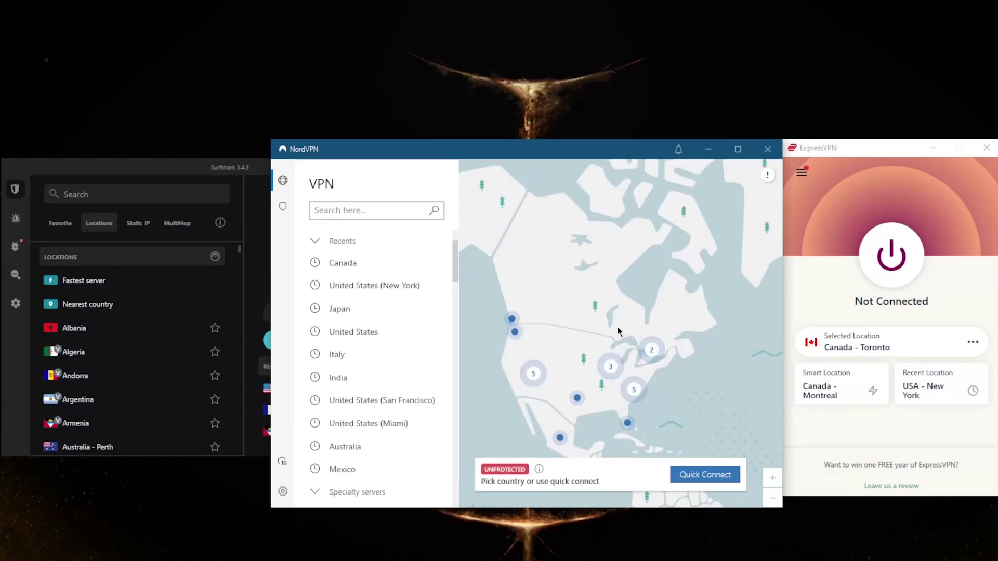
Scroll through Surfshark's location list and focus its location search.
click(231, 178)
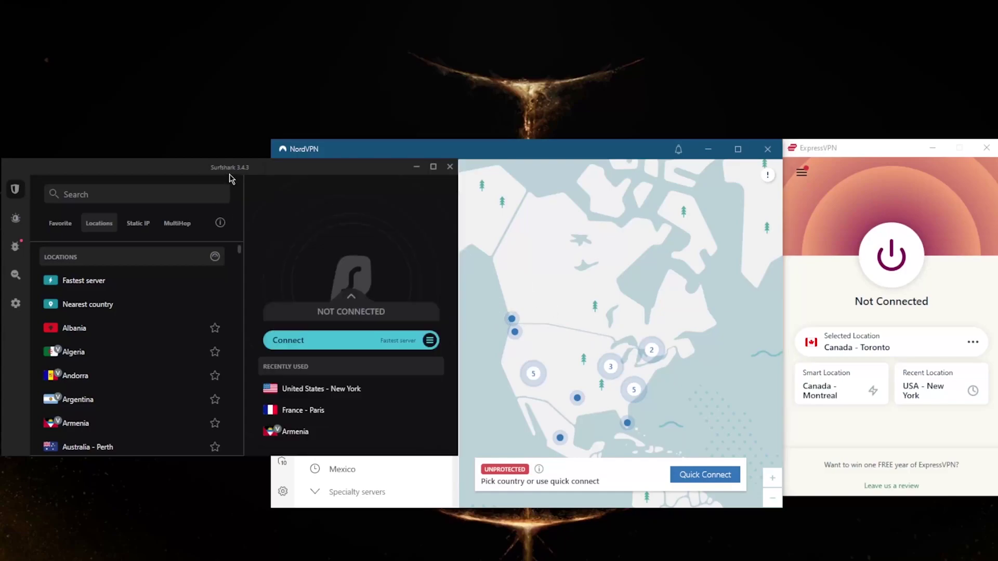
scroll(179, 354, down, 1)
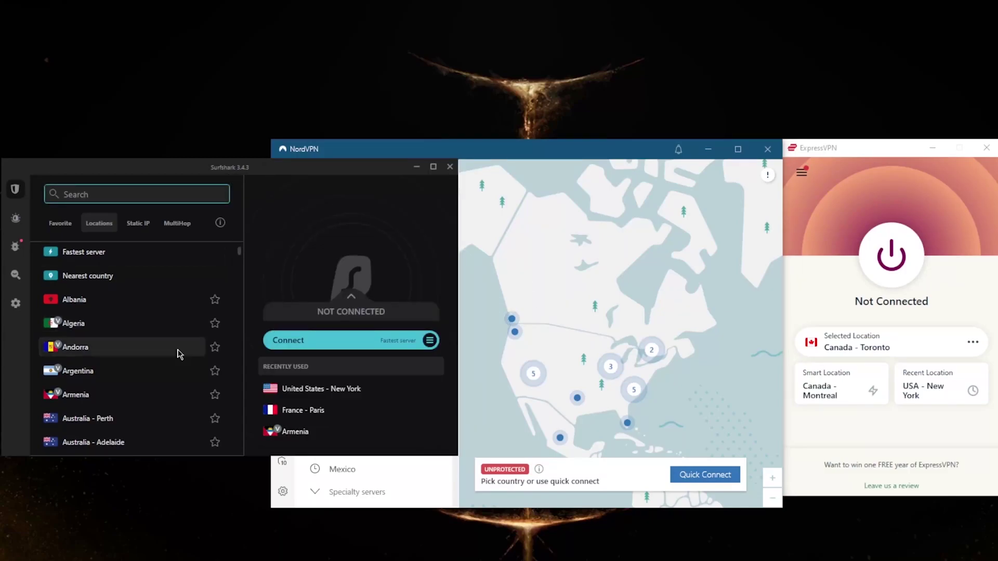
scroll(166, 356, down, 10)
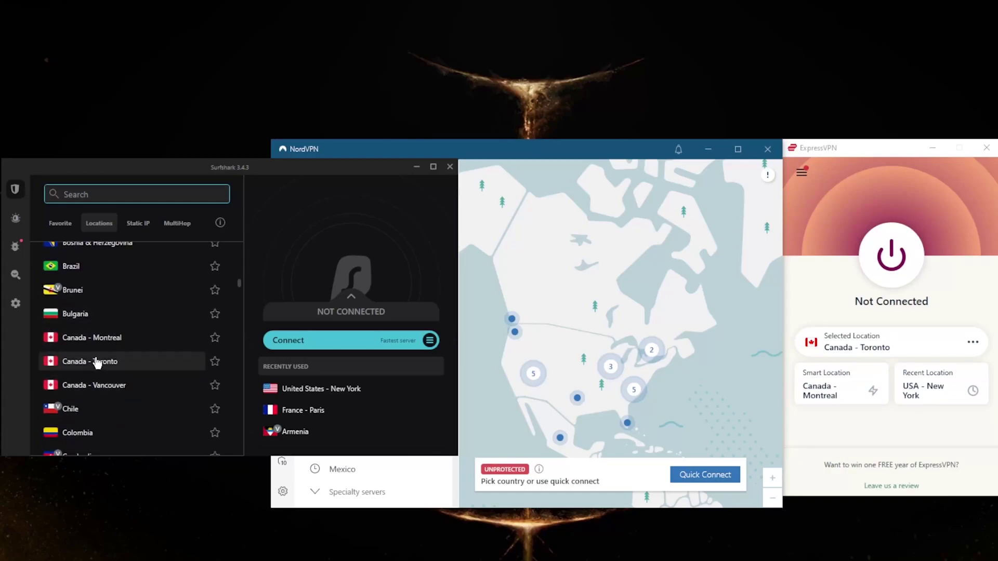
scroll(97, 362, up, 10)
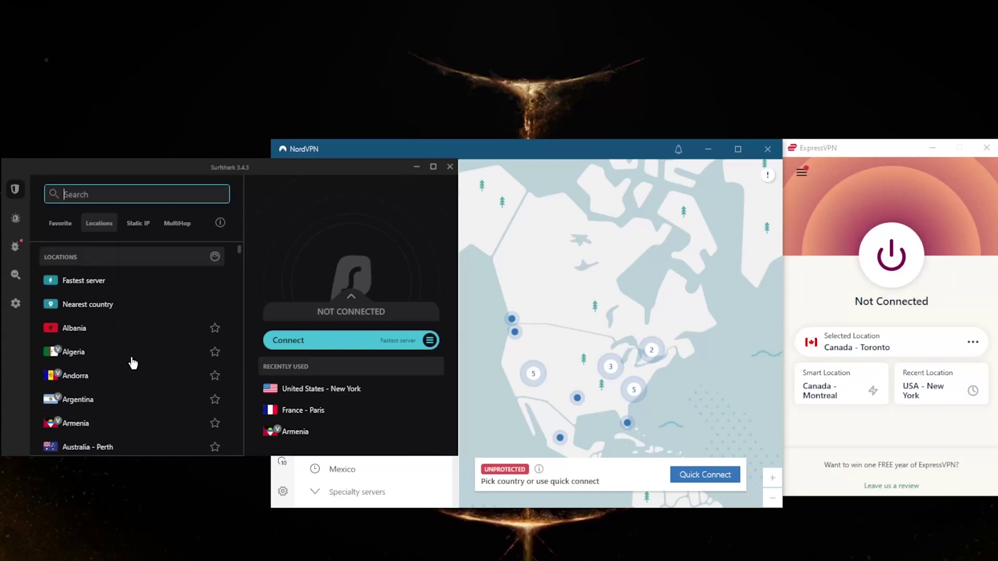
scroll(571, 312, down, 3)
click(607, 272)
click(222, 184)
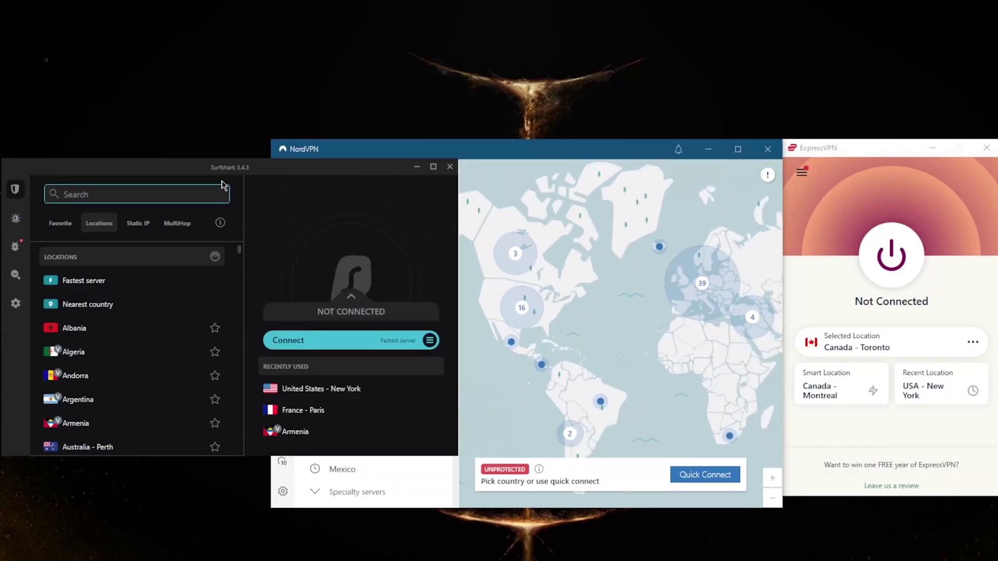
click(64, 194)
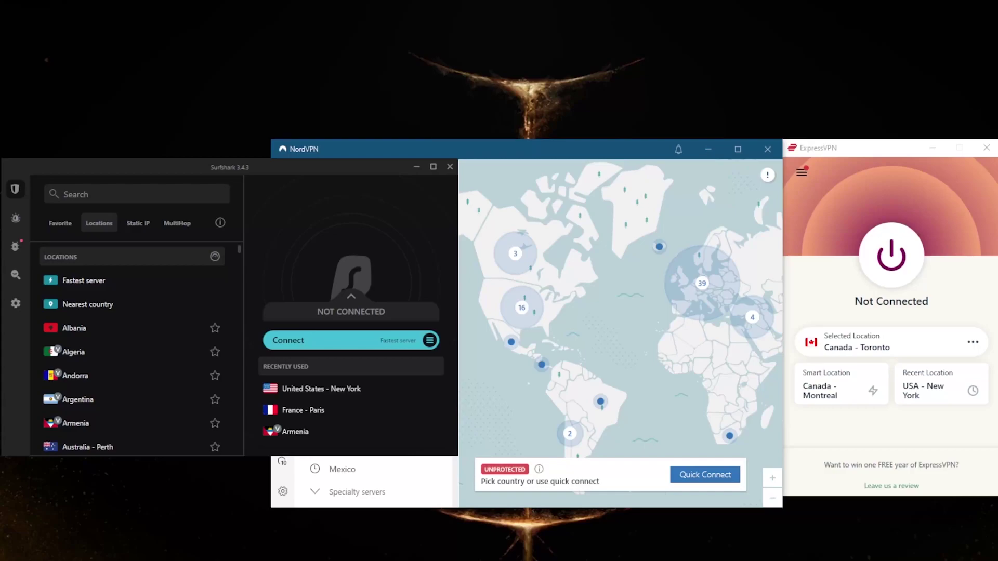
click(837, 151)
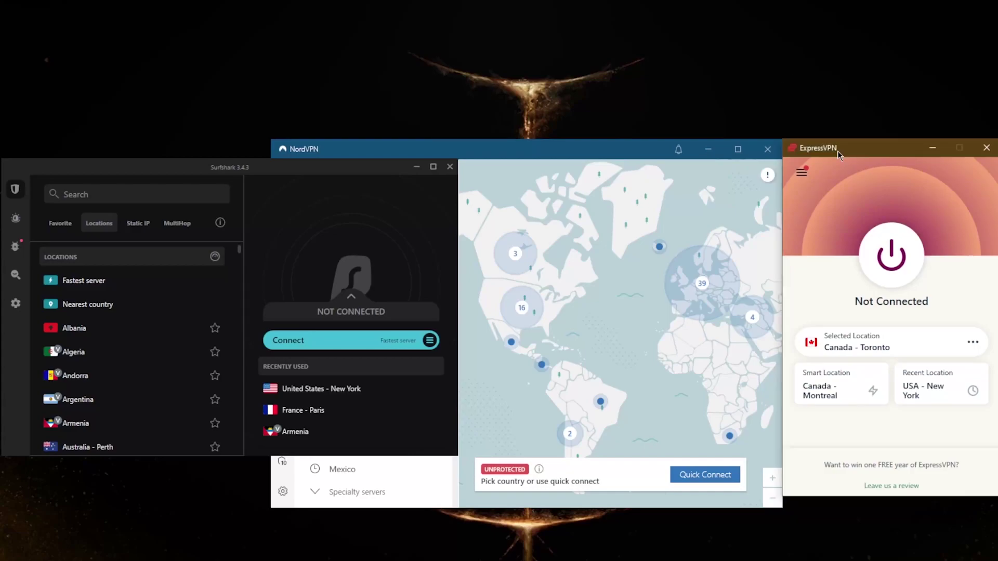
click(802, 173)
click(810, 193)
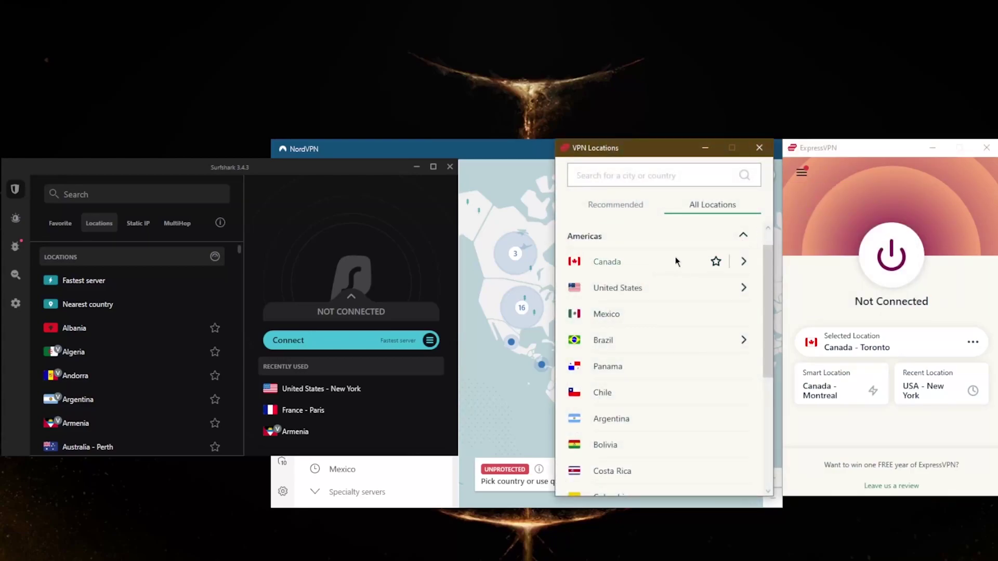
Tick 'Manage connection on a per-app basis' in ExpressVPN's General options after viewing the Protocol tab.
click(766, 148)
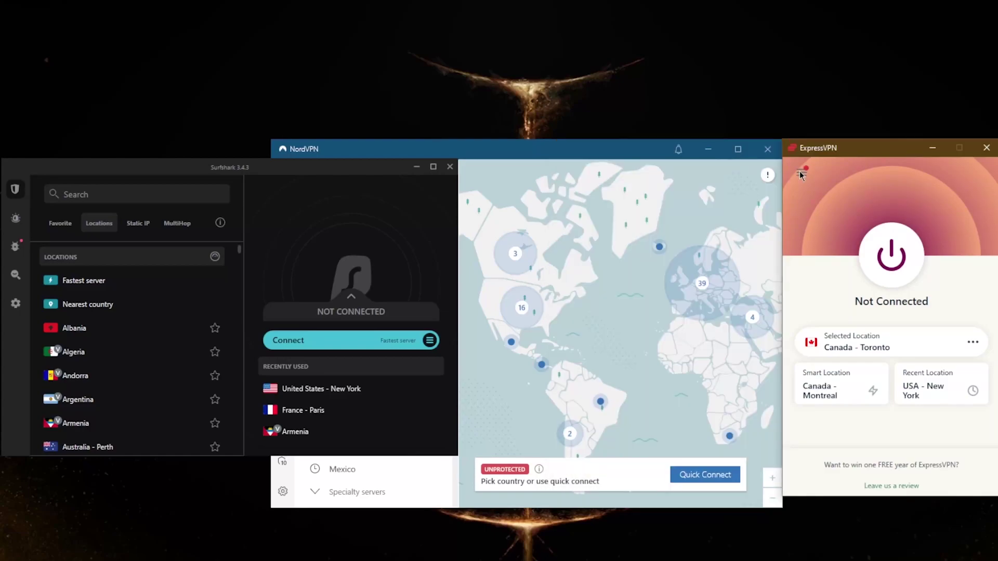
click(801, 172)
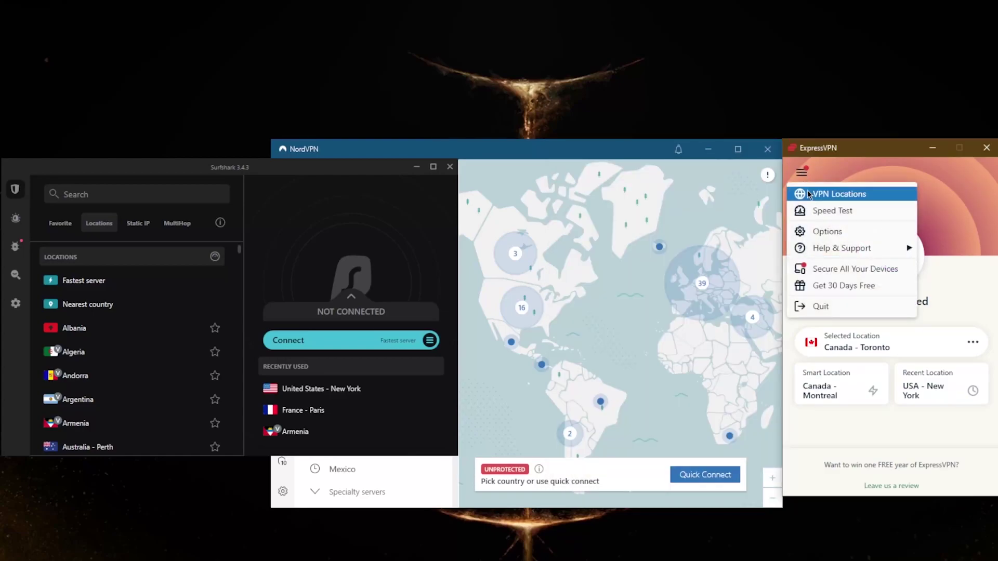
click(827, 231)
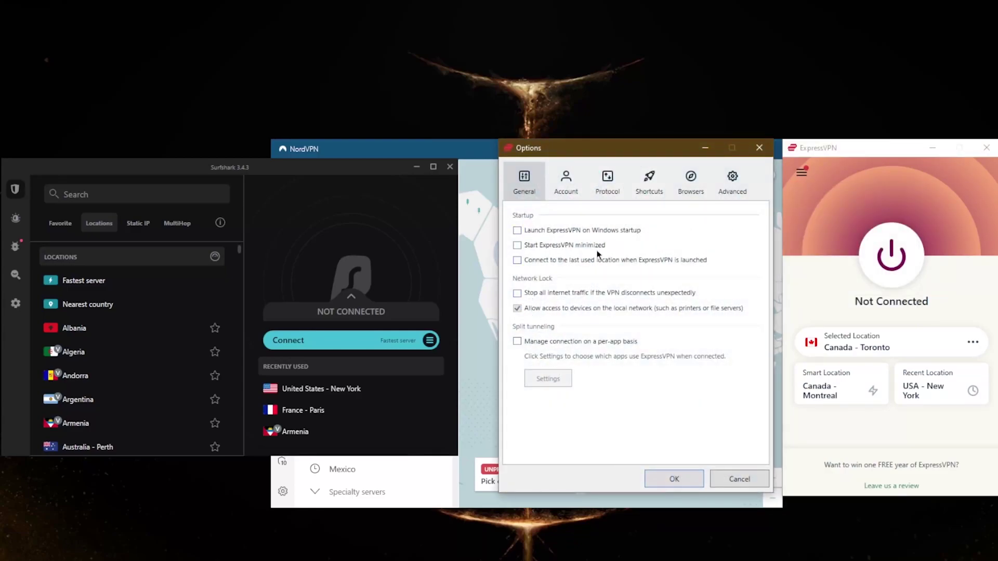
click(602, 190)
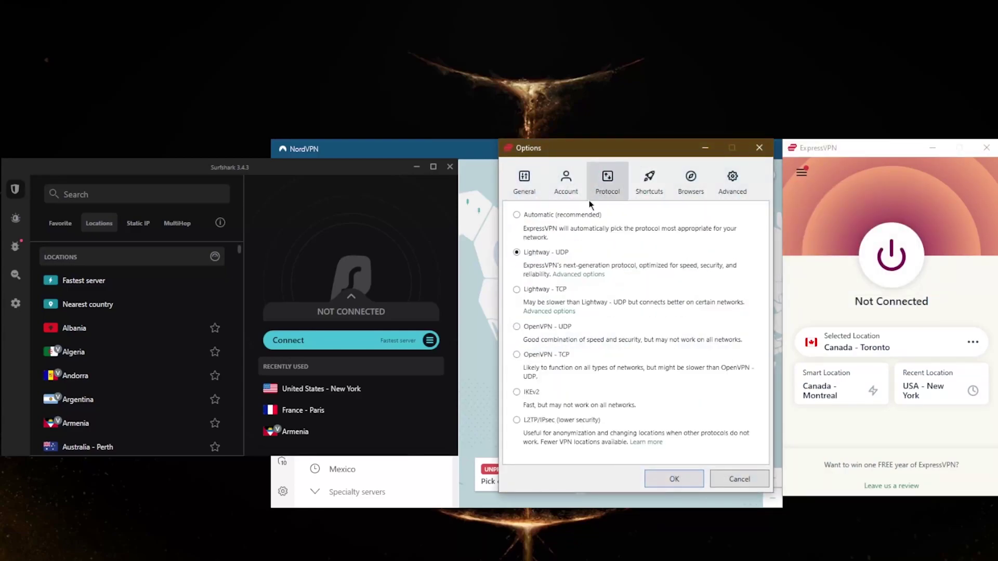
click(515, 179)
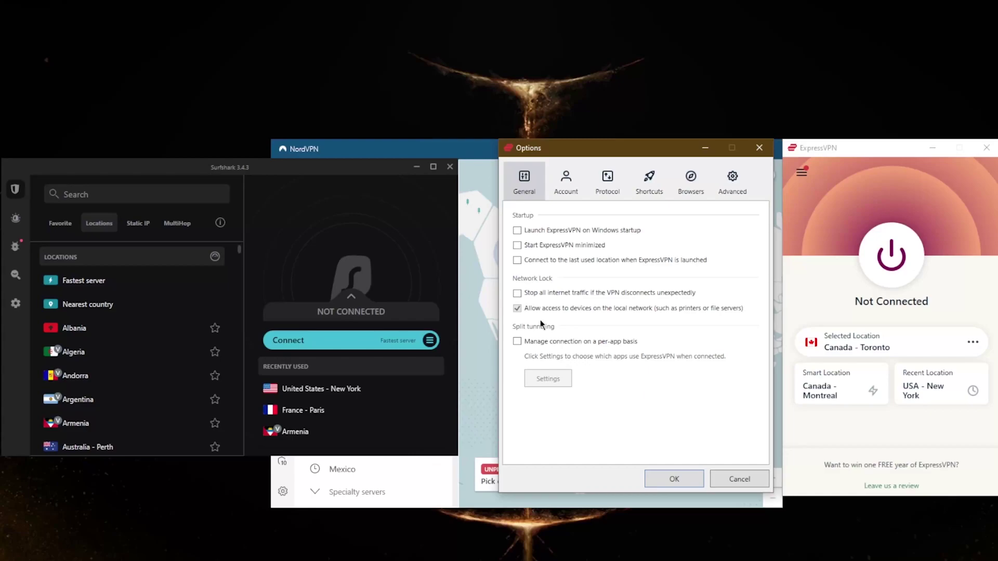
click(517, 341)
Set split tunneling to Only allow selected apps, with Google Chrome chosen.
click(539, 378)
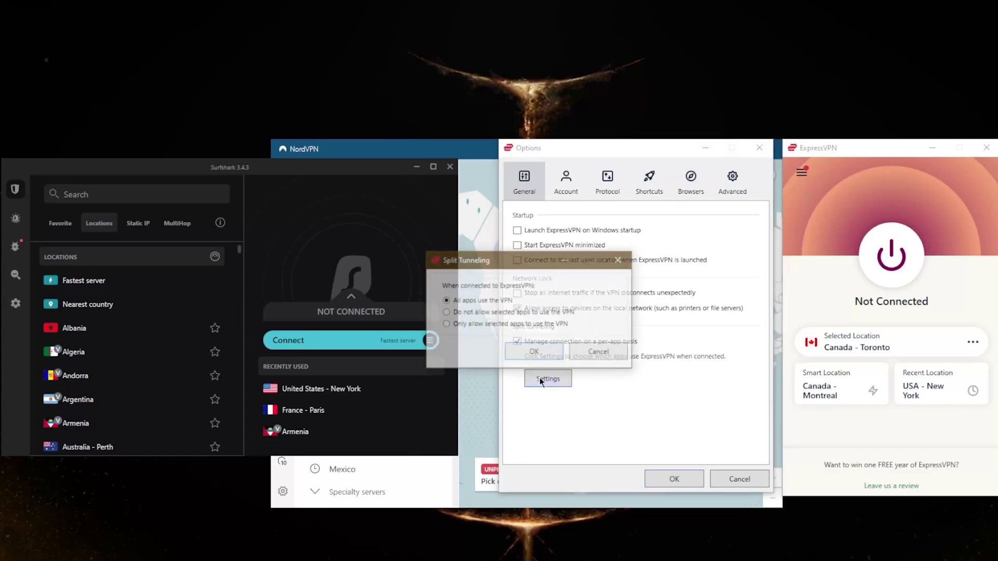
click(446, 324)
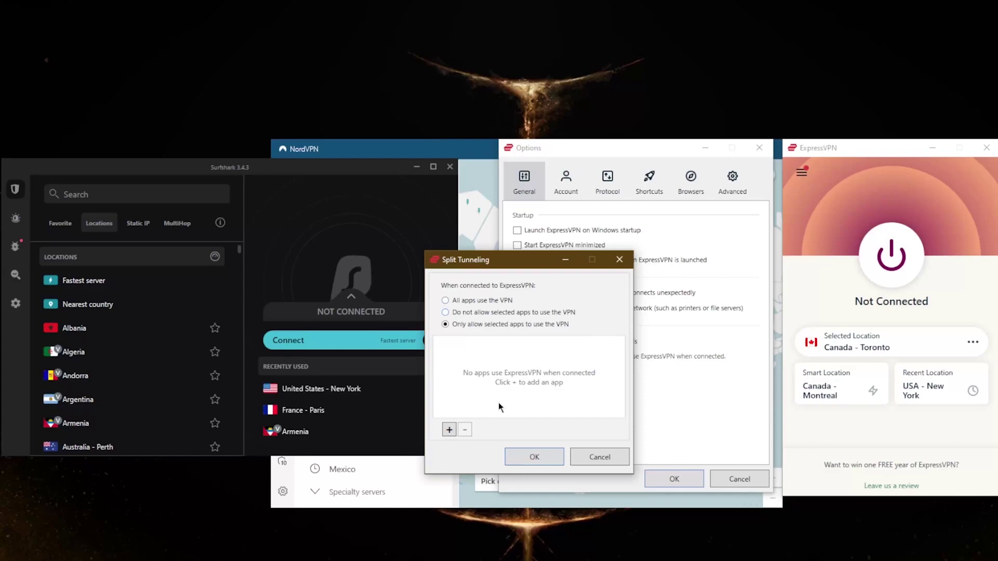
click(449, 430)
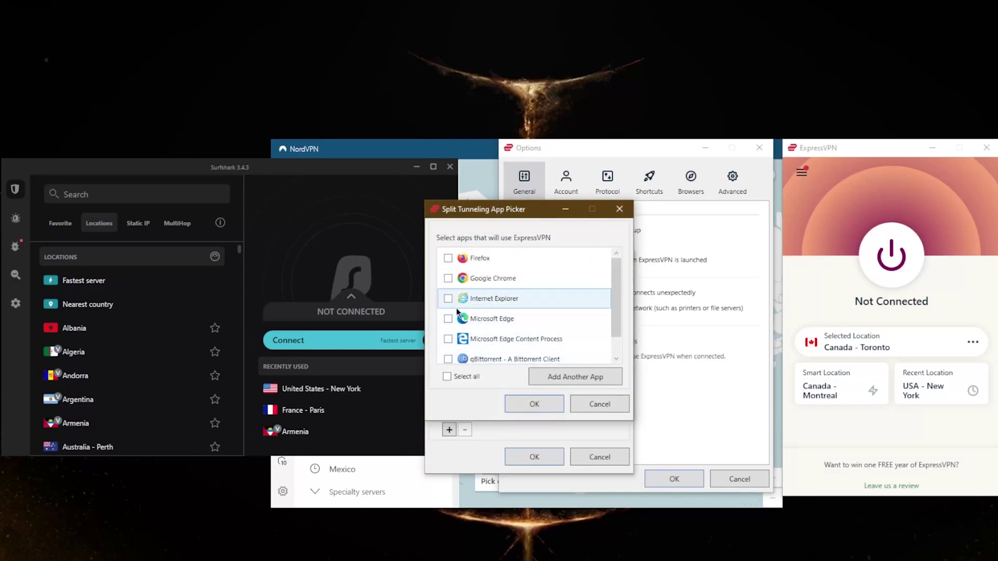
click(447, 278)
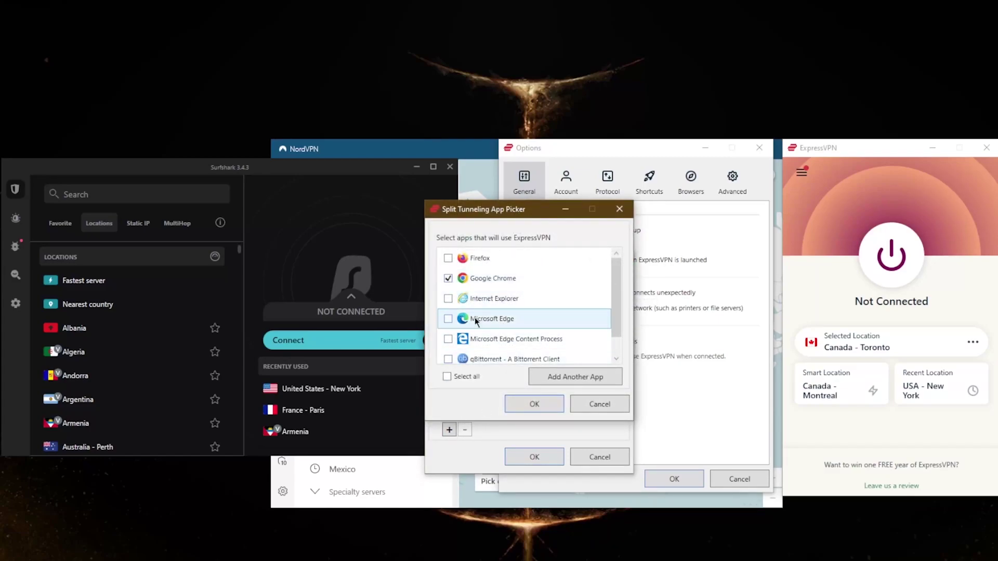
scroll(483, 299, down, 1)
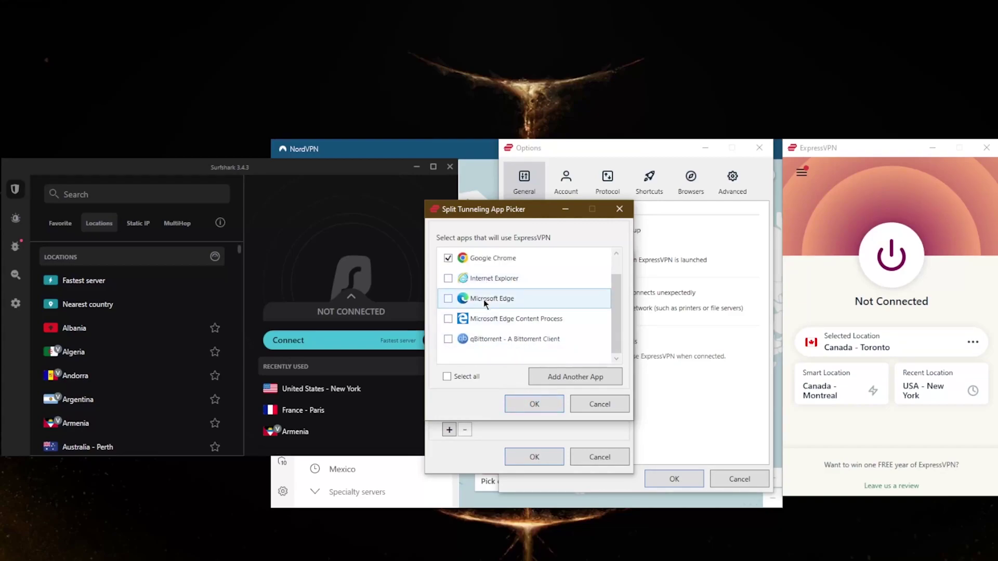
click(531, 406)
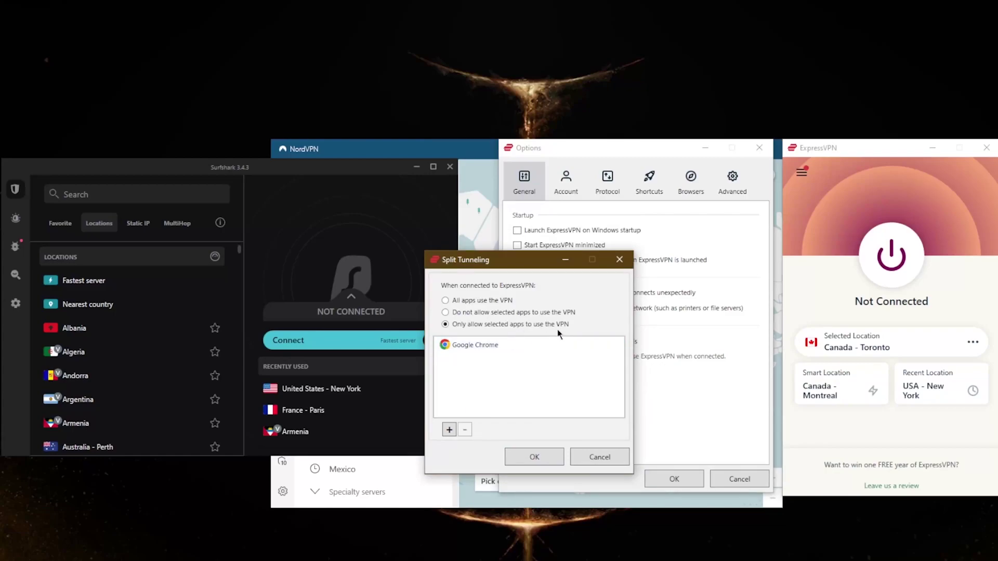
Switch to Do not allow selected apps, closing the app picker without adding any app.
click(457, 312)
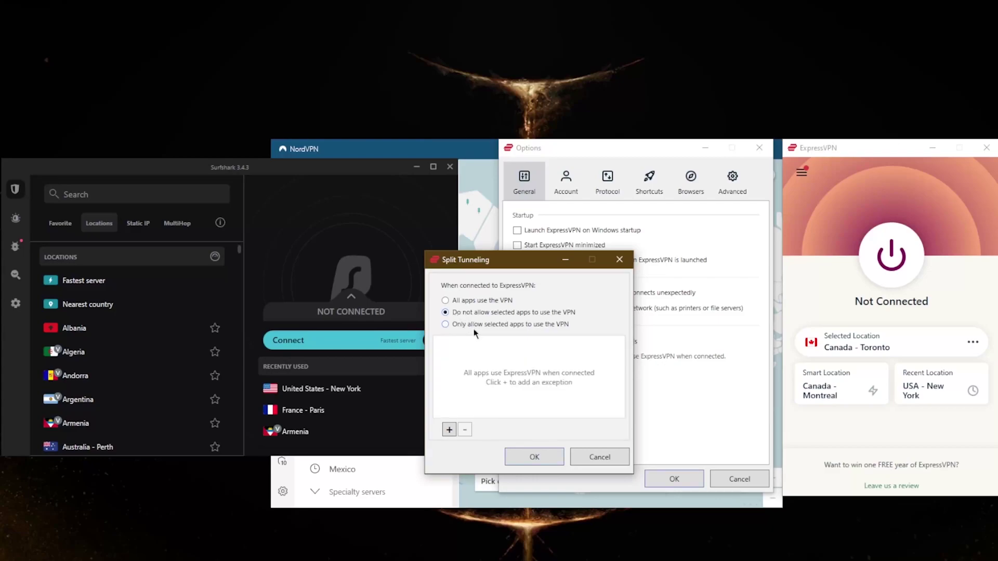
click(449, 429)
scroll(478, 337, down, 1)
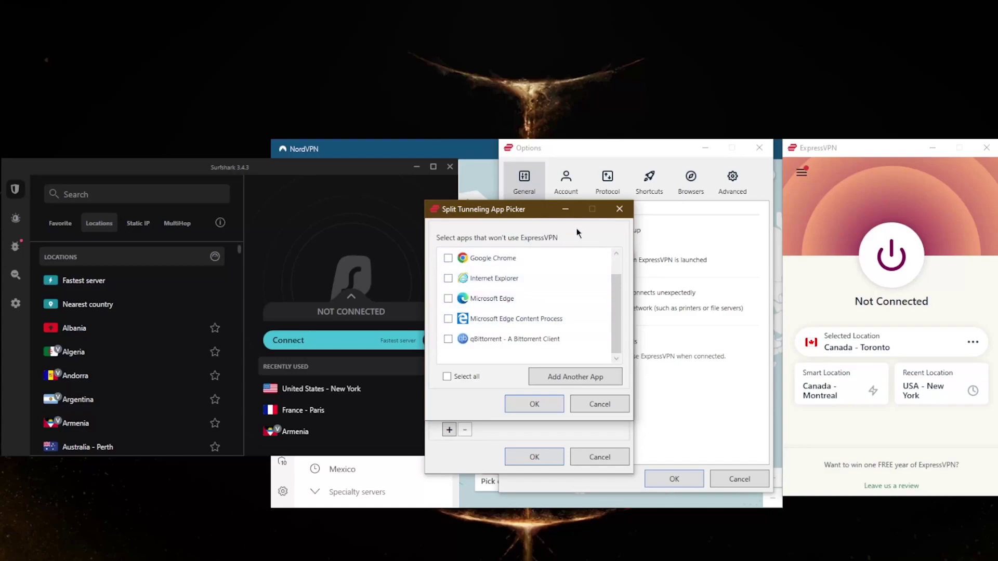
scroll(547, 254, up, 1)
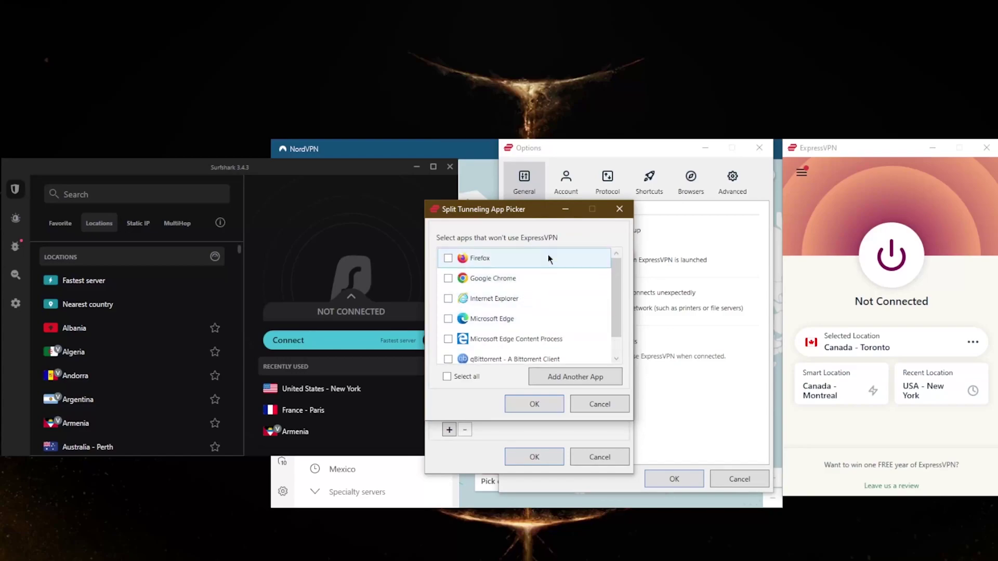
click(615, 214)
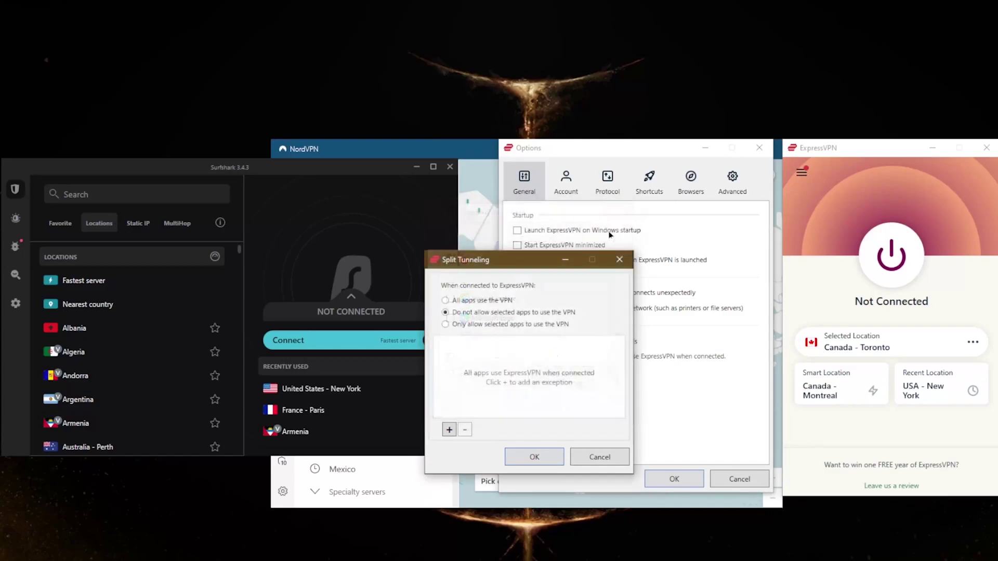
Cancel the split tunneling changes and close ExpressVPN's Options window.
click(588, 458)
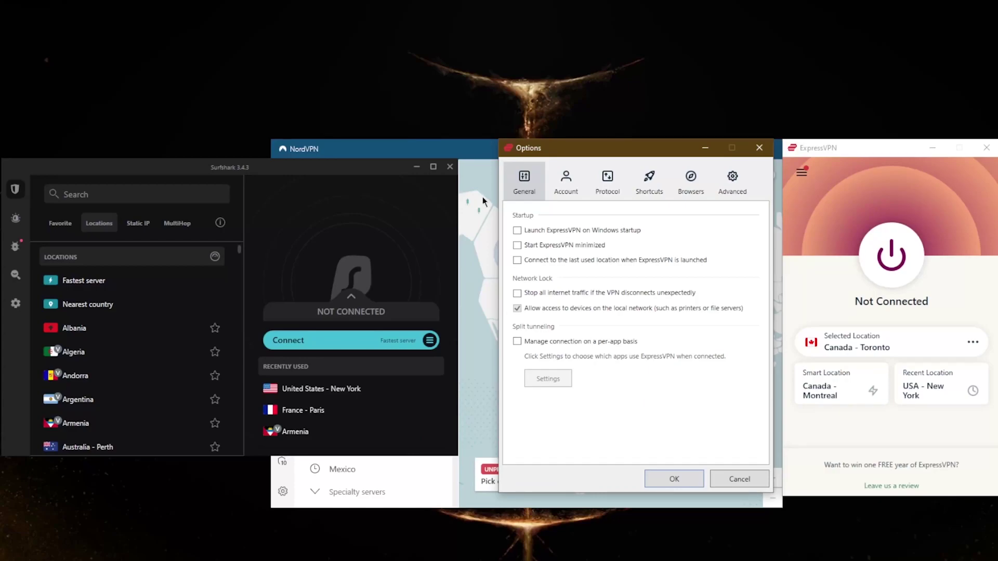
click(767, 138)
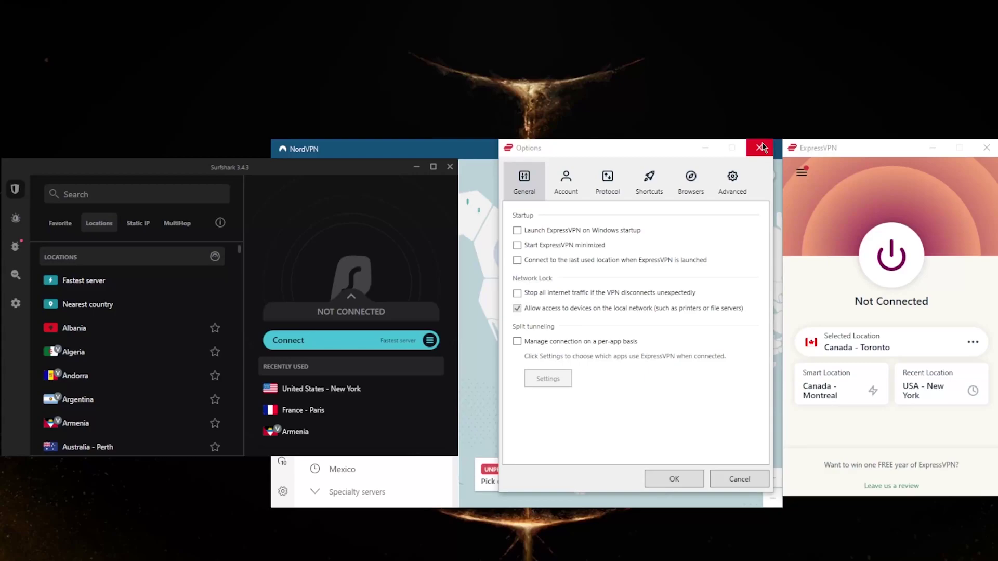
click(762, 143)
click(605, 259)
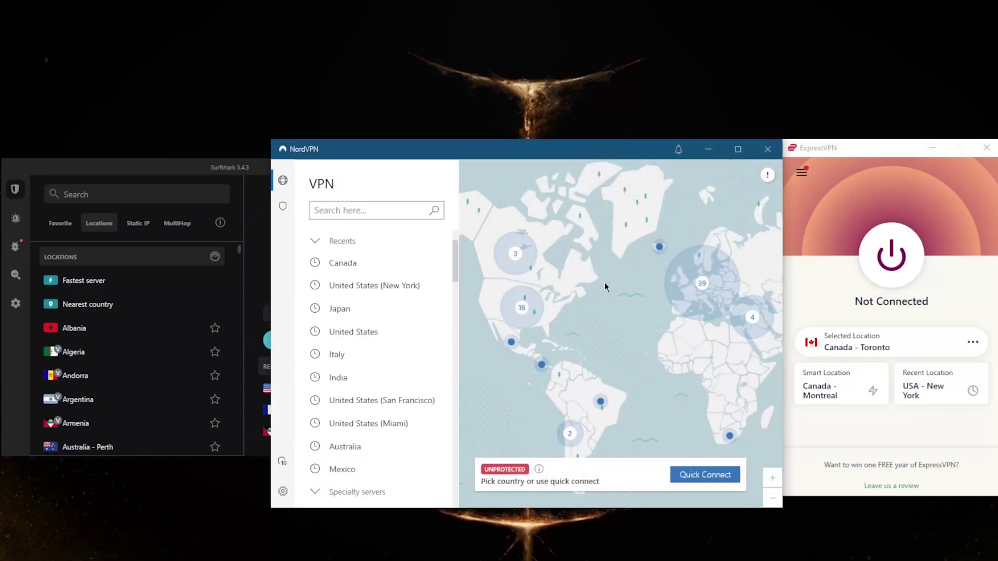
Set NordVPN's VPN protocol to OpenVPN (UDP) and return to the server map.
scroll(415, 408, down, 3)
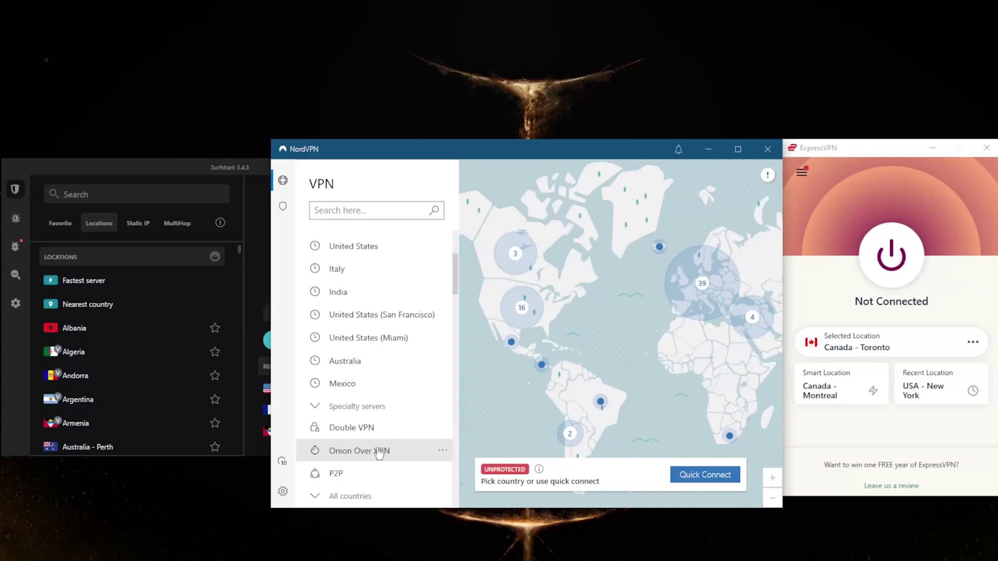
click(283, 490)
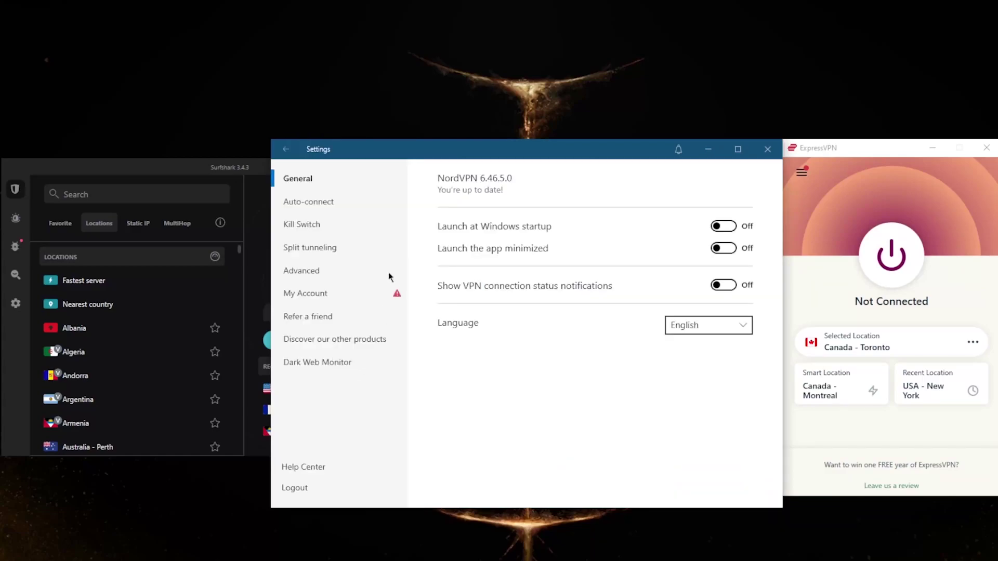
click(311, 201)
click(662, 267)
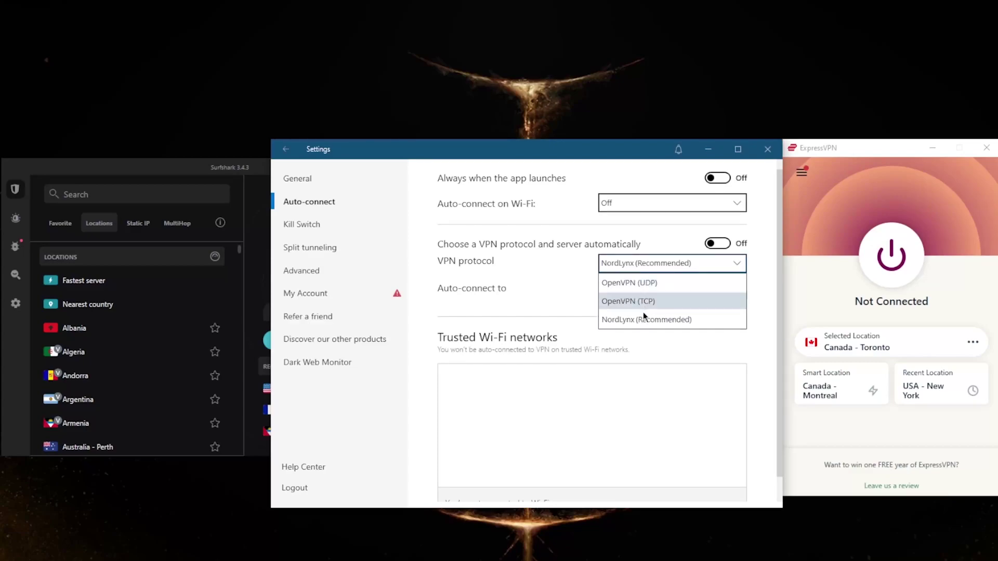
click(631, 286)
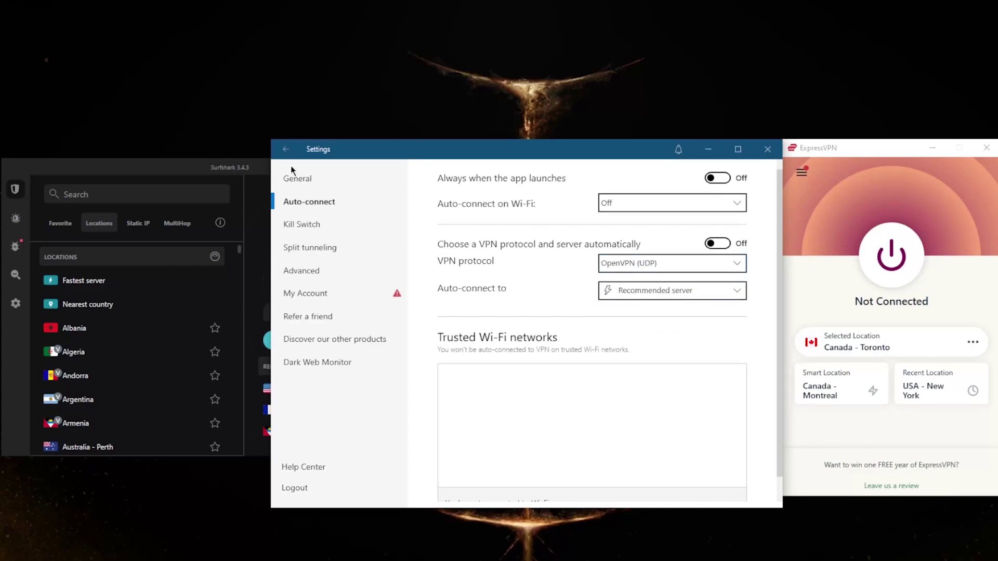
click(299, 183)
click(285, 149)
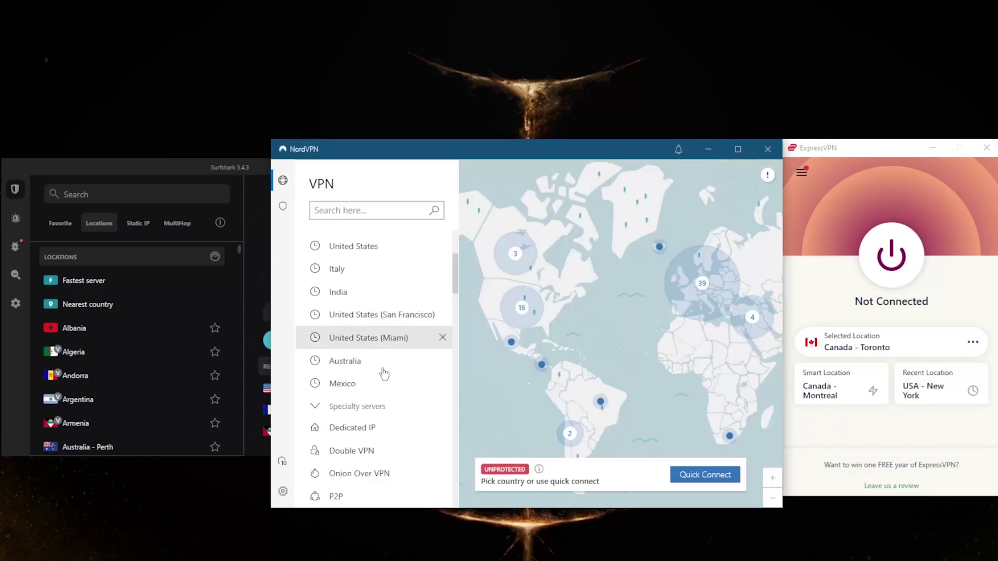
scroll(363, 401, down, 1)
scroll(362, 400, up, 3)
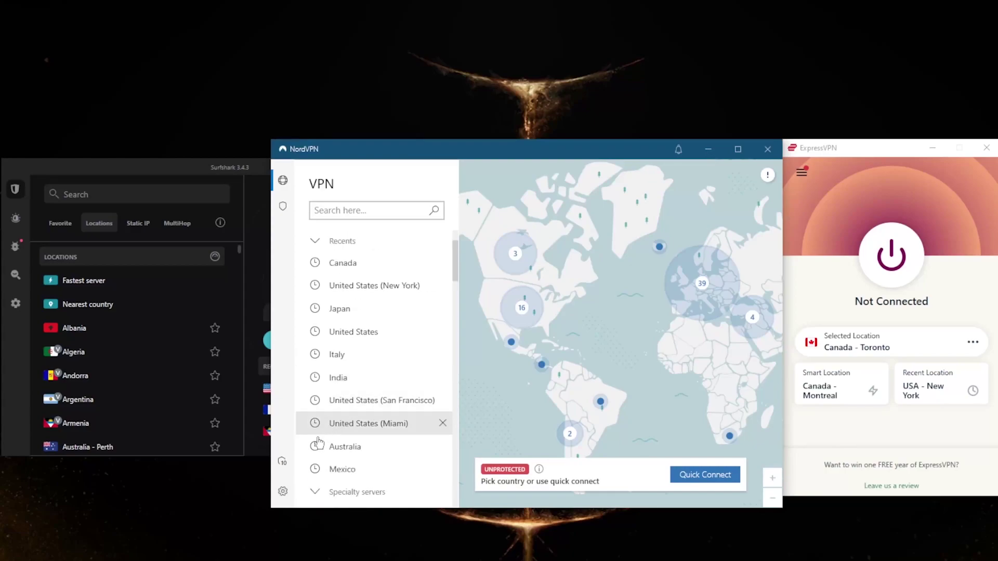
Reset NordVPN's VPN protocol to NordLynx (Recommended) and go back to the map.
click(284, 492)
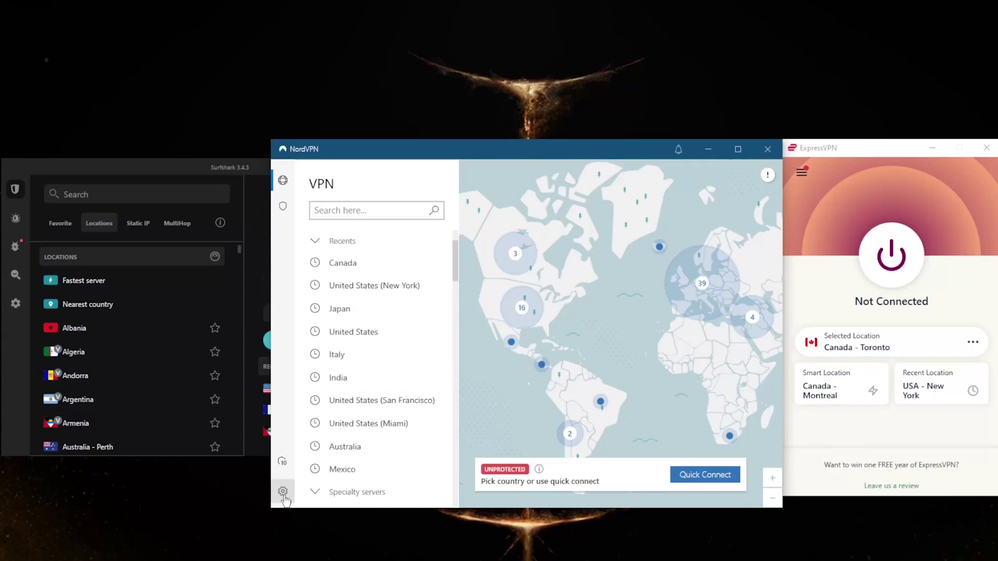
click(299, 202)
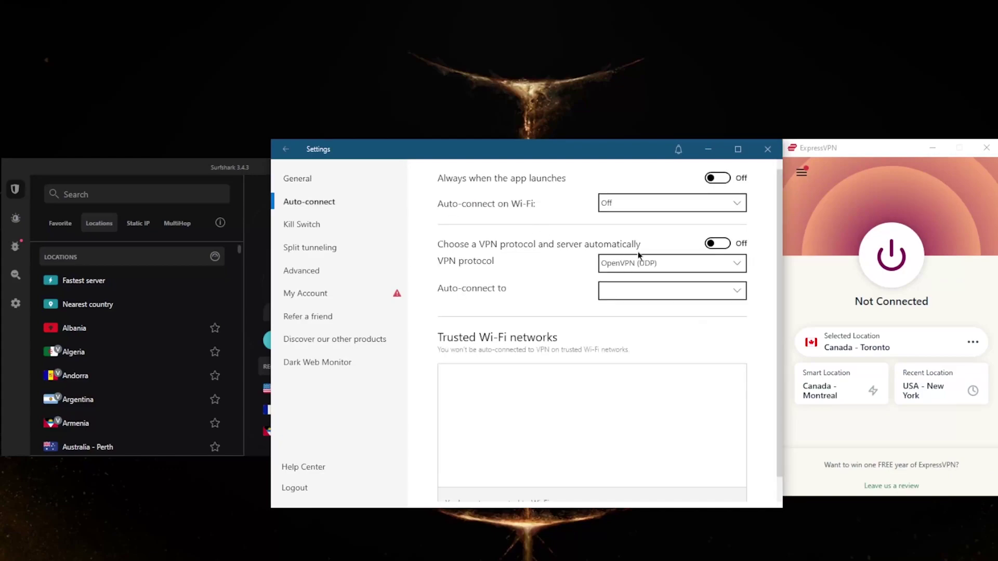
click(634, 262)
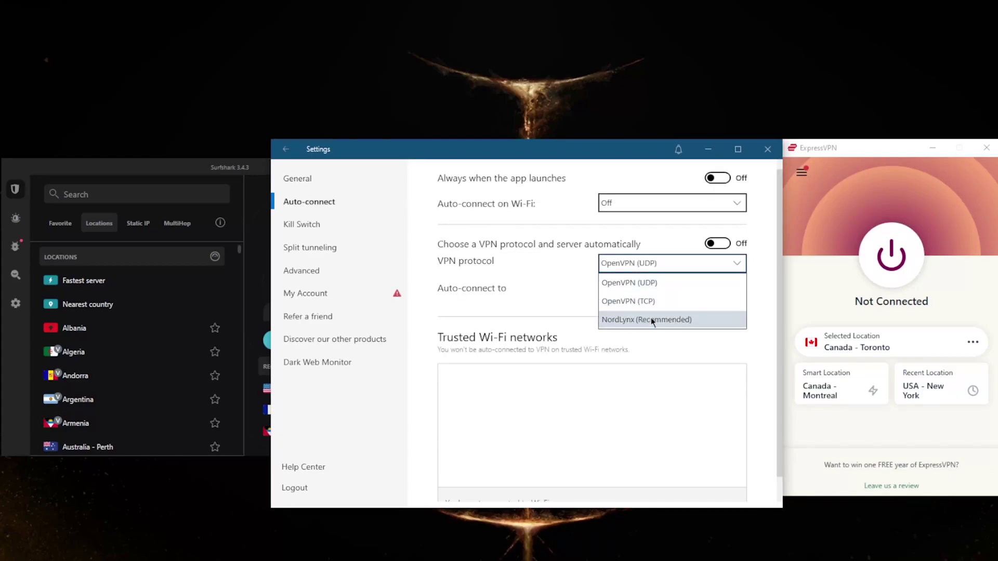
click(651, 318)
click(298, 182)
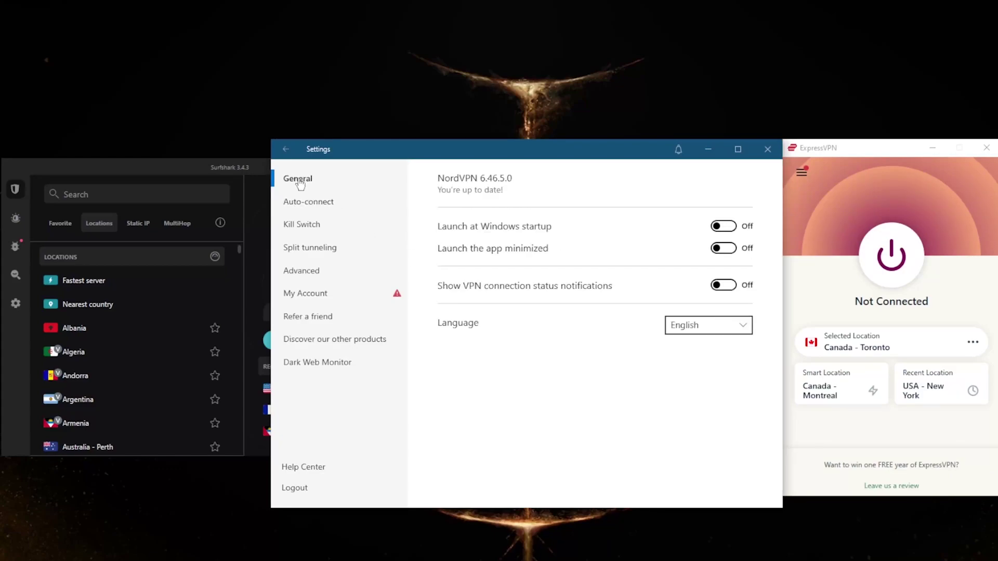
click(286, 151)
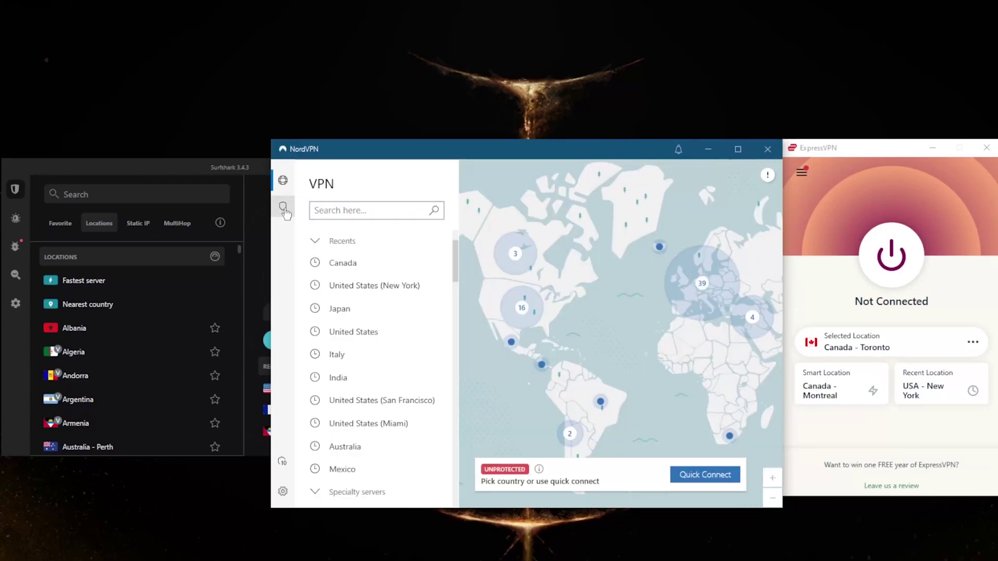
View NordVPN's Threat Protection page, then its Kill Switch settings.
click(283, 207)
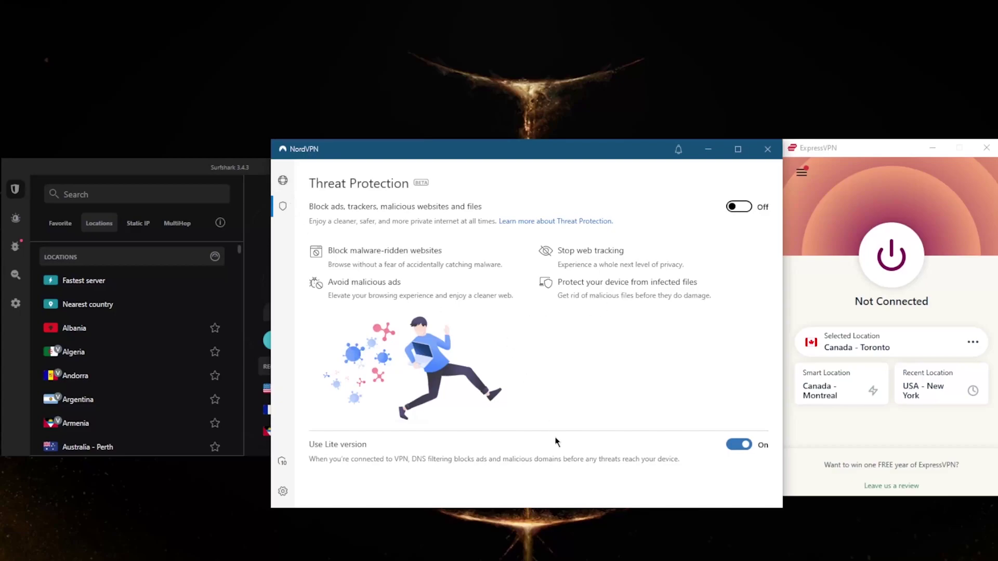
click(282, 180)
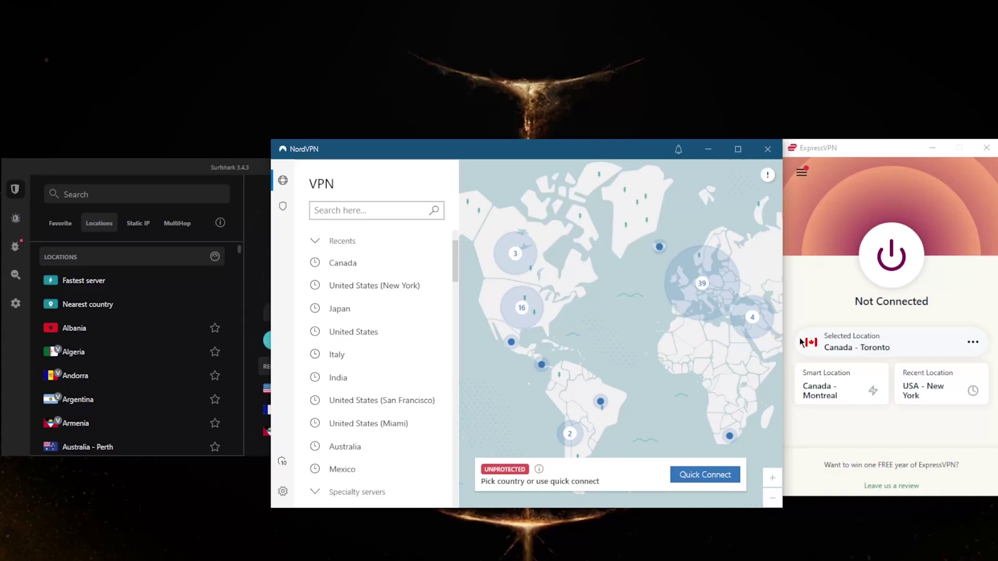
click(288, 495)
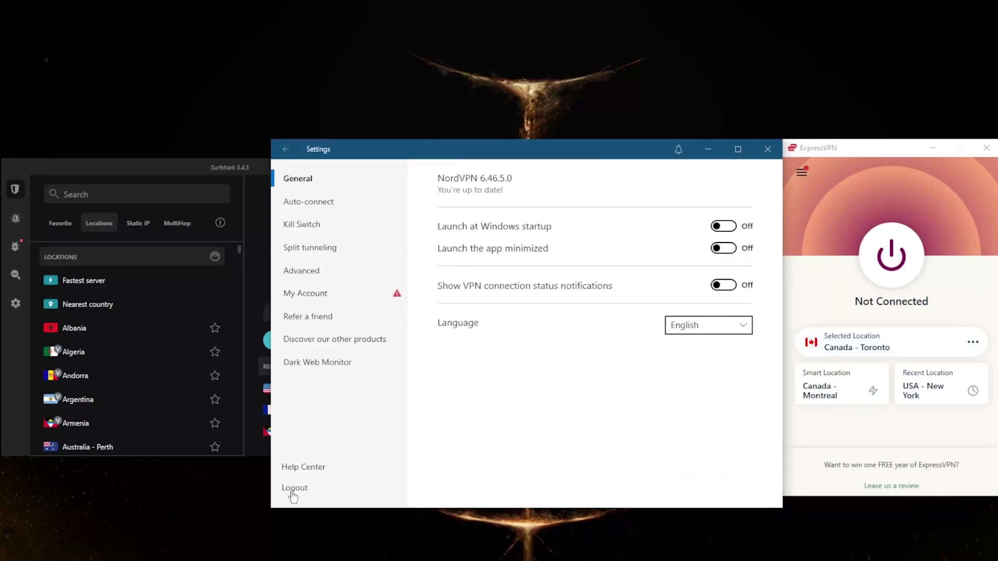
click(318, 228)
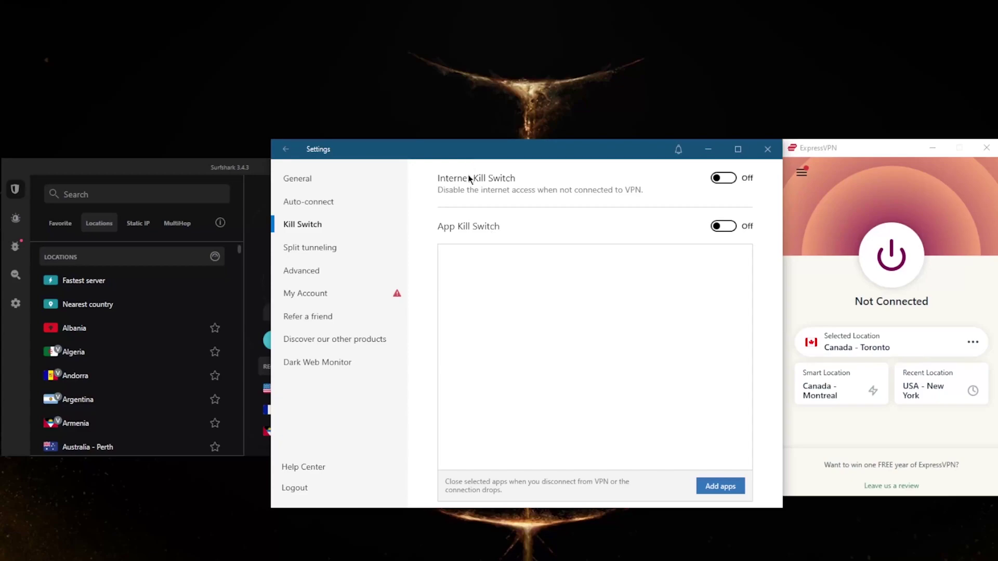
Toggle NordVPN split tunneling on and back off, view Advanced and General settings, and return to the map.
click(312, 248)
click(725, 182)
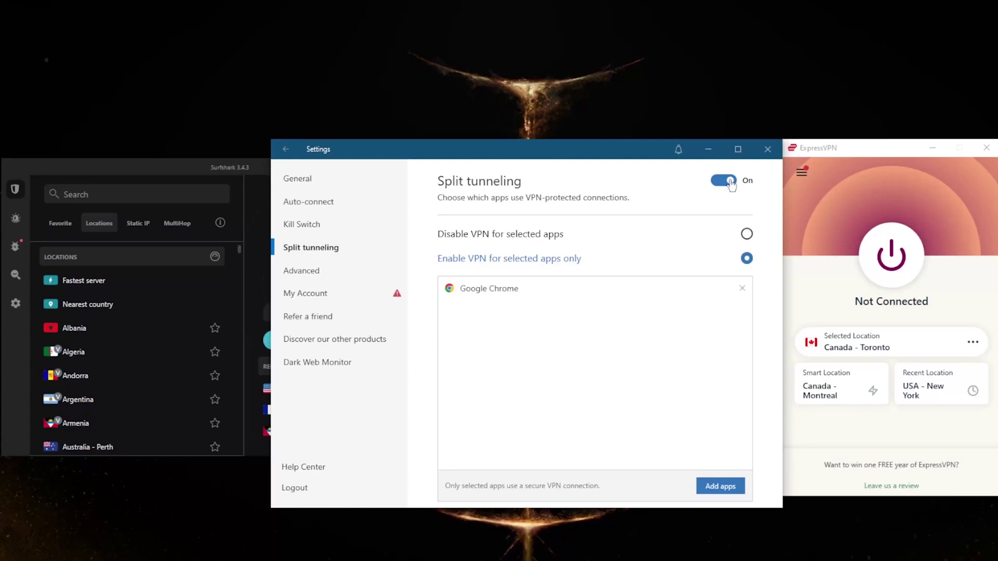
click(730, 182)
click(312, 270)
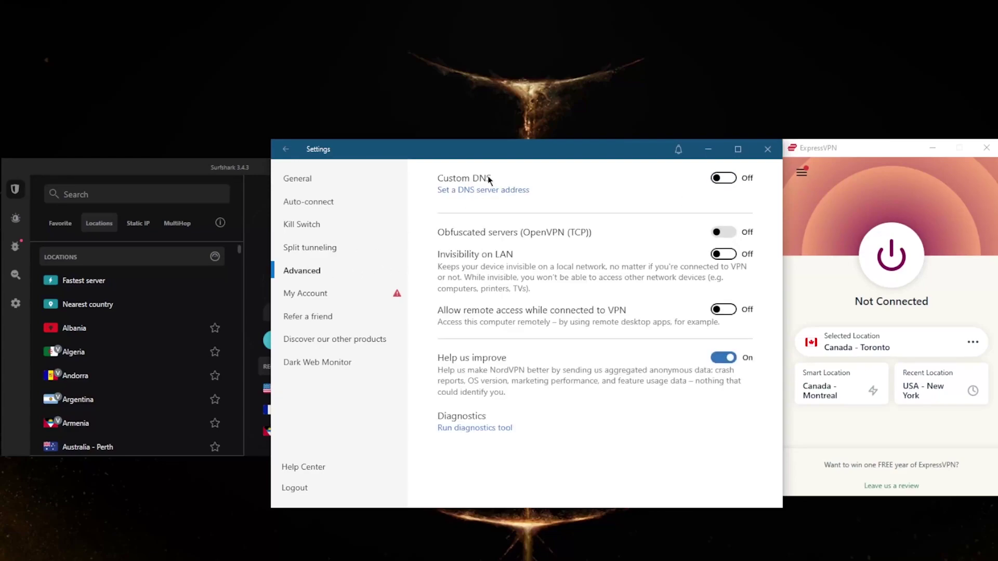
click(293, 182)
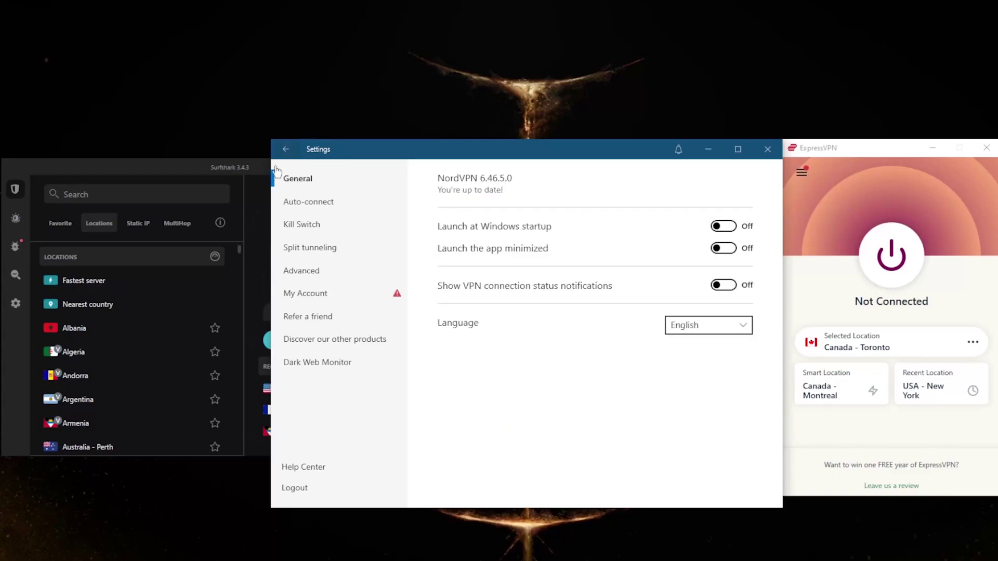
click(285, 150)
click(240, 170)
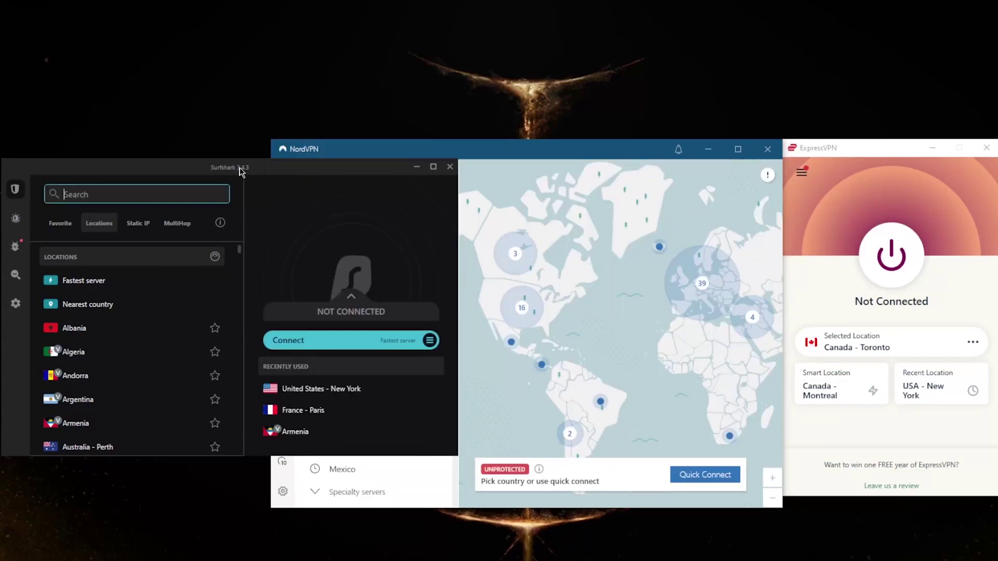
click(809, 147)
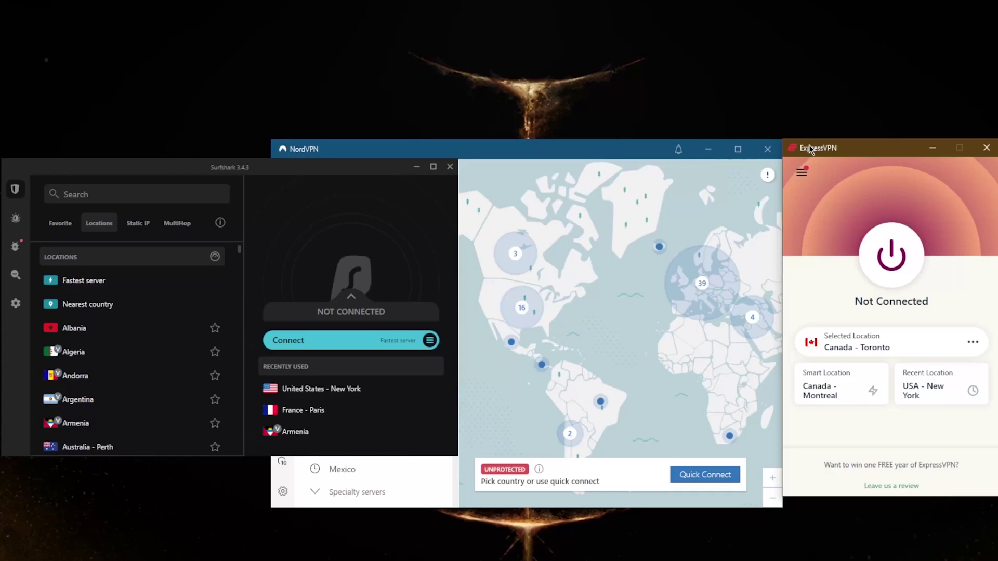
click(202, 176)
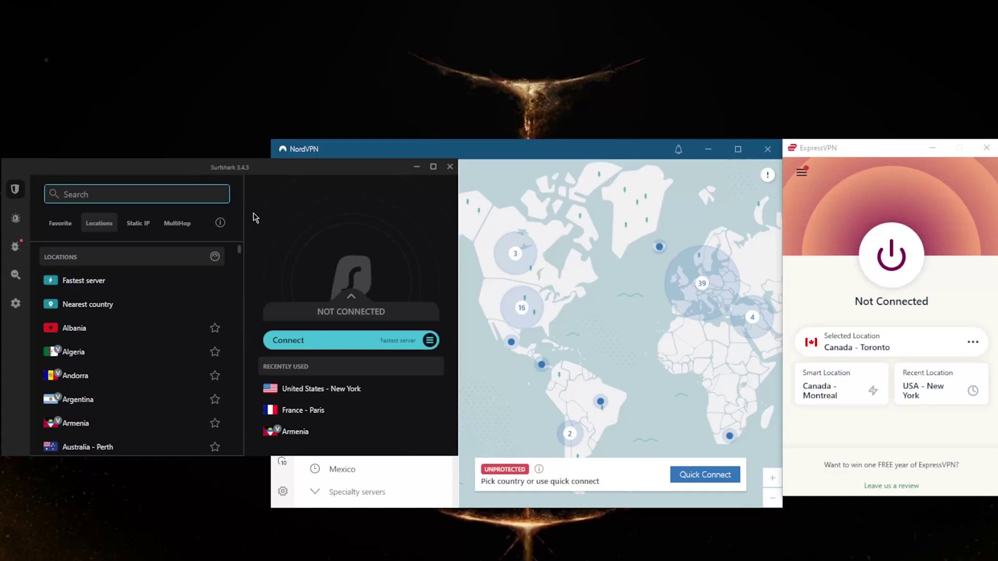
drag(263, 167, 263, 167)
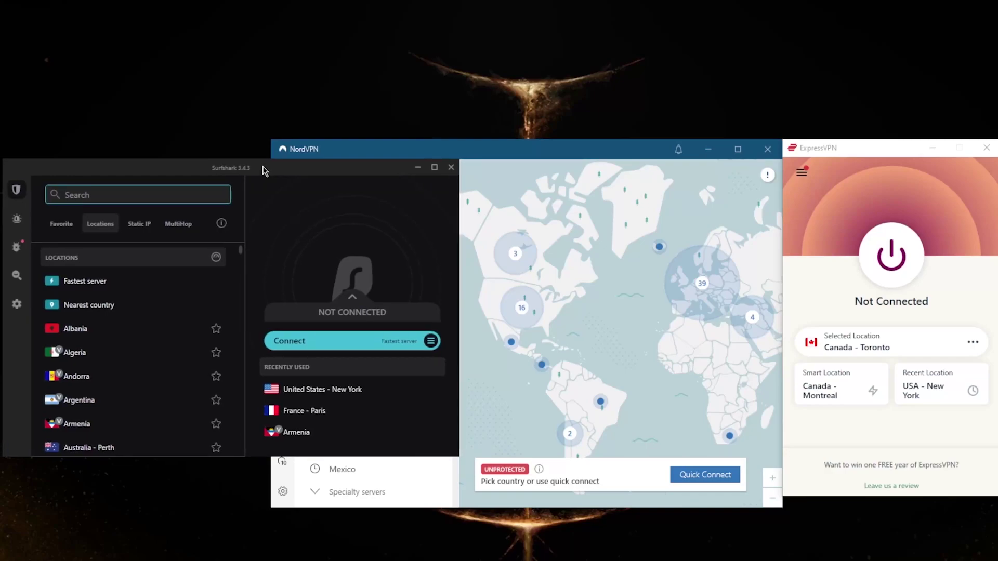
click(140, 225)
click(176, 224)
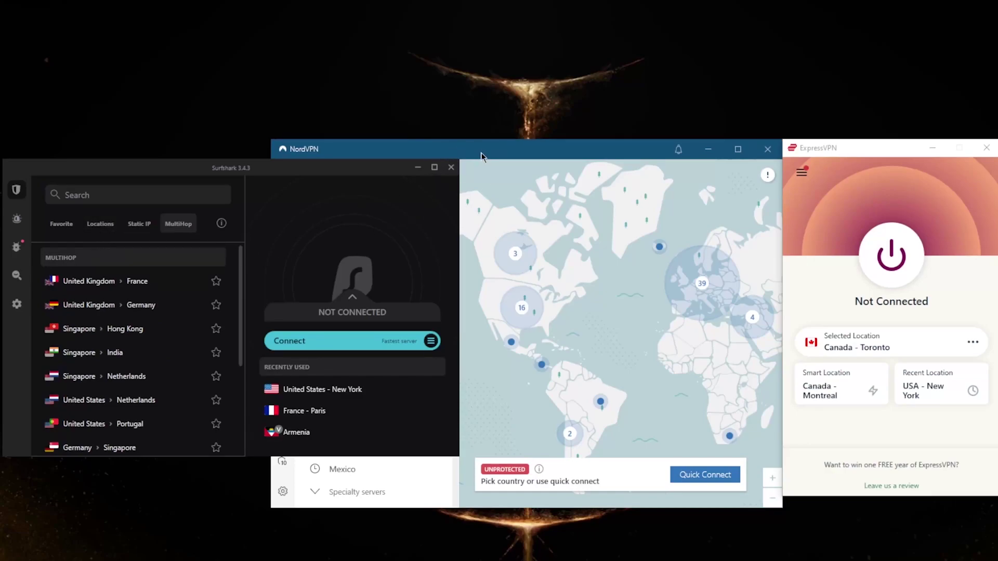
click(482, 156)
click(93, 226)
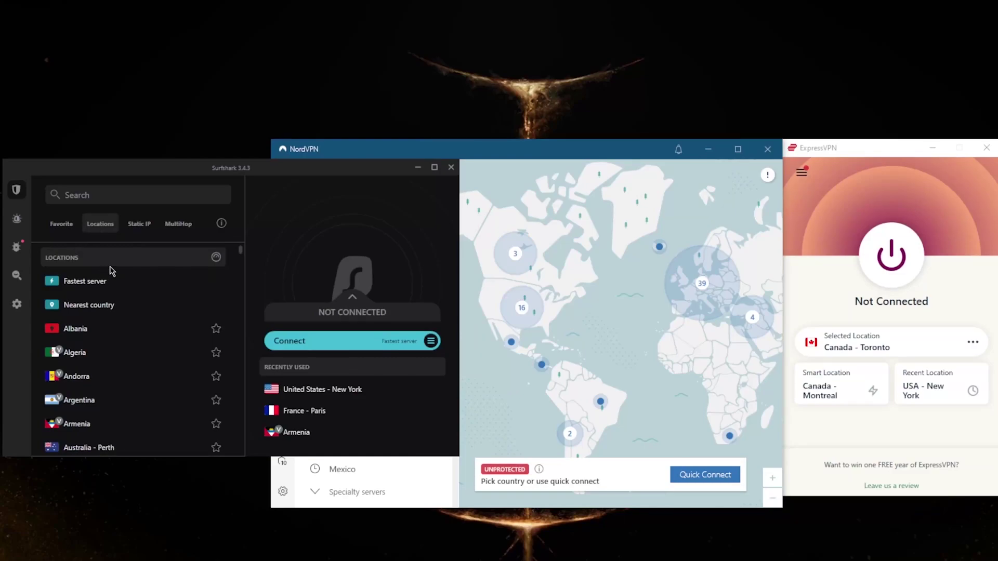
click(20, 305)
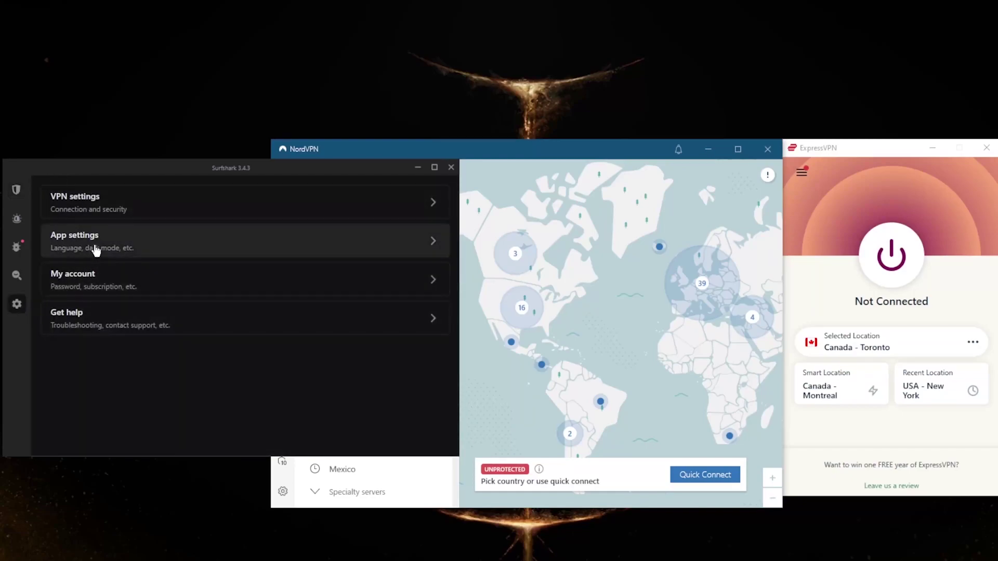
click(97, 209)
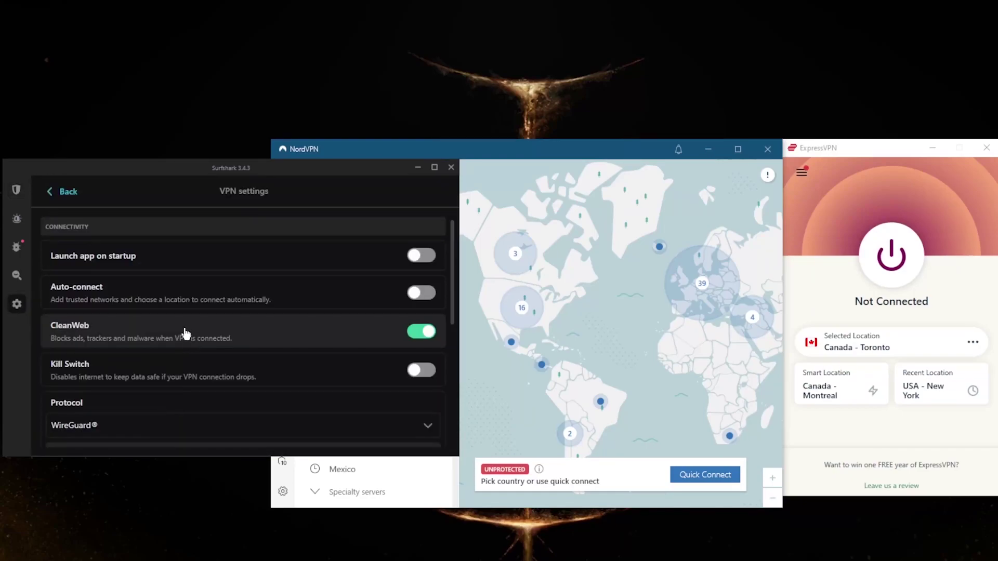
scroll(186, 333, down, 3)
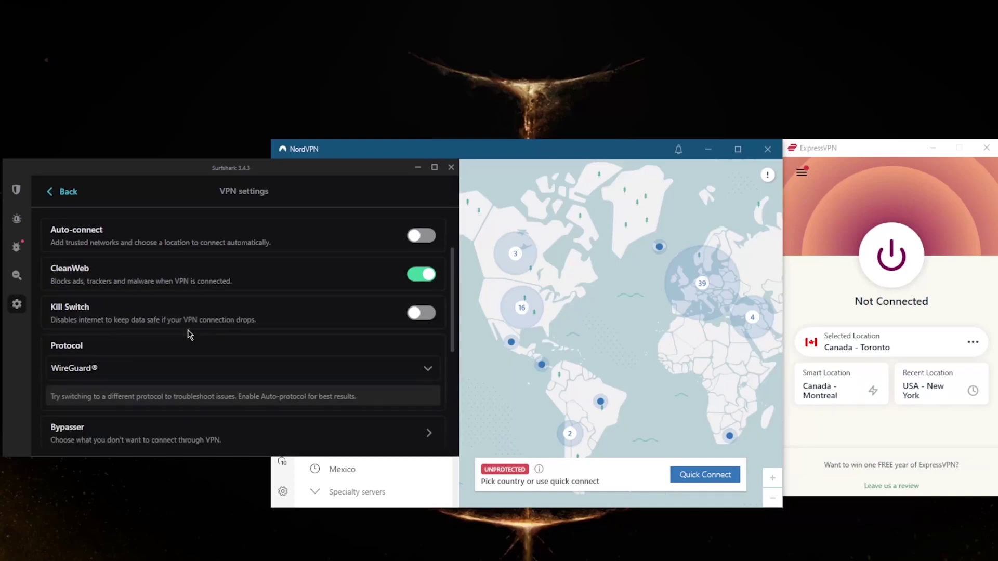
click(240, 341)
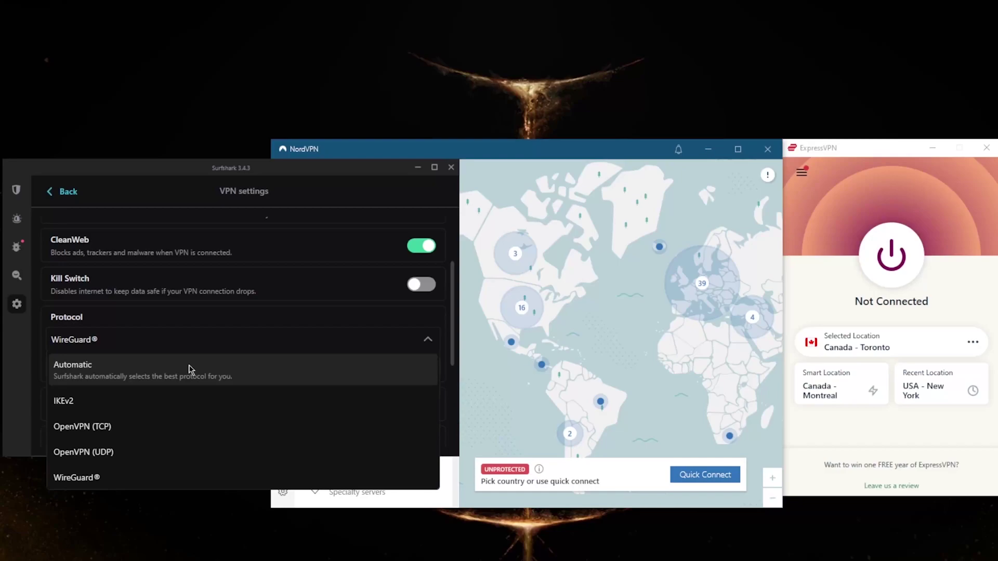
click(100, 477)
scroll(124, 375, down, 2)
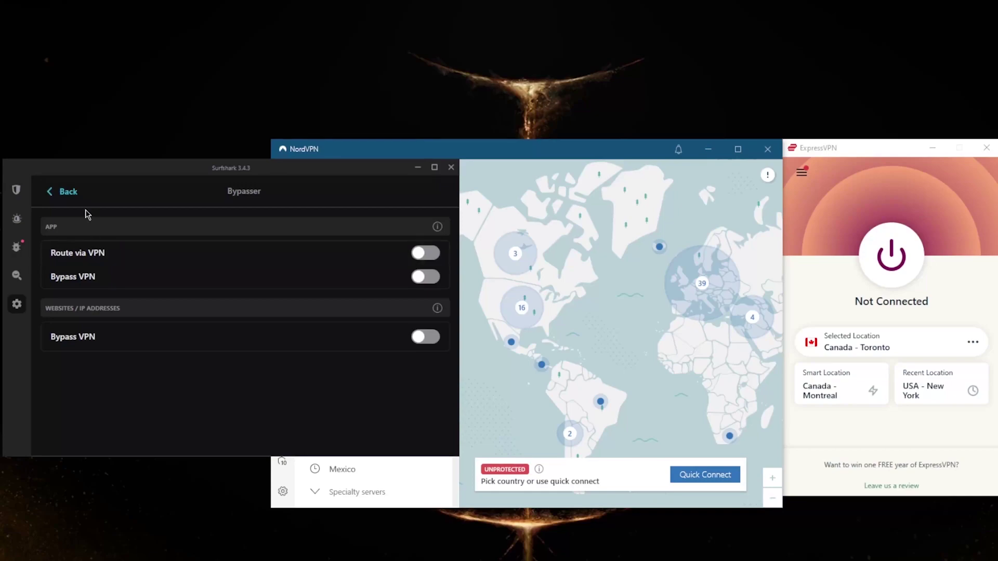
click(67, 193)
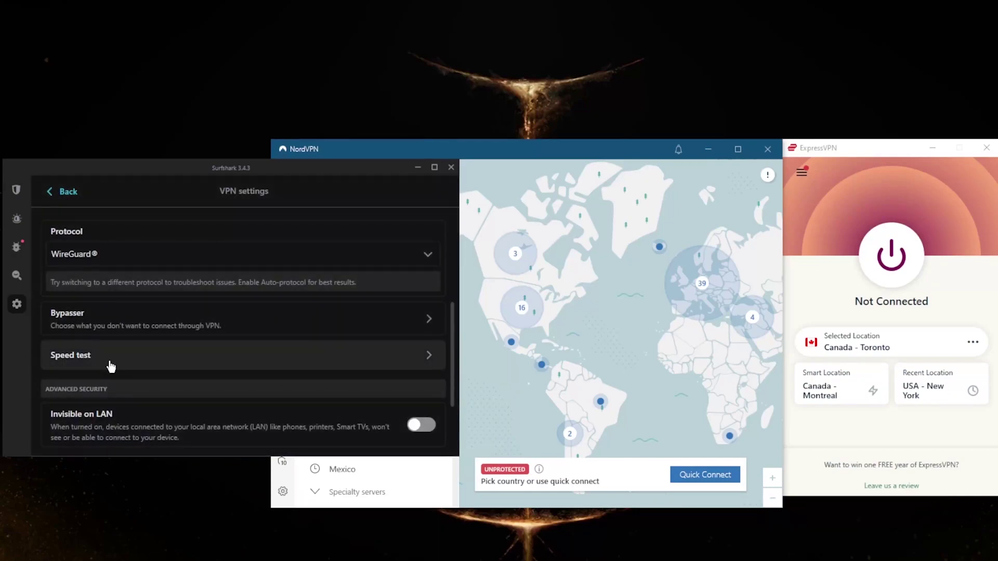
scroll(111, 367, down, 1)
click(802, 172)
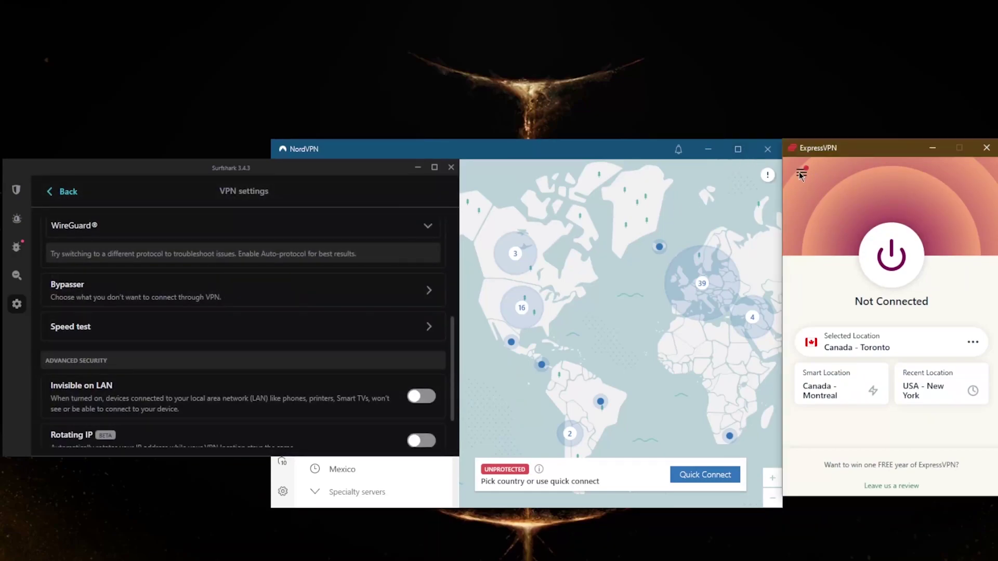
click(298, 173)
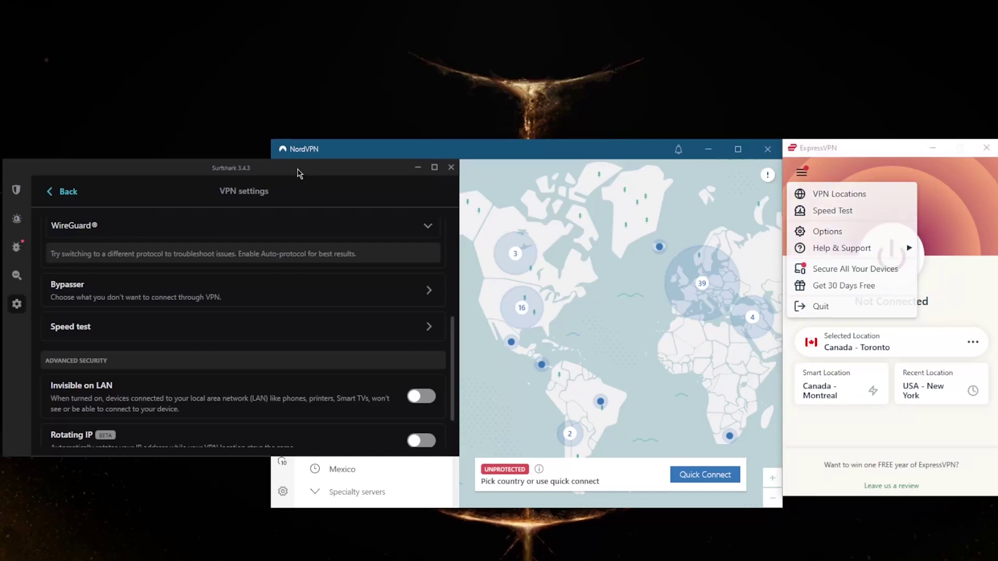
scroll(191, 336, down, 2)
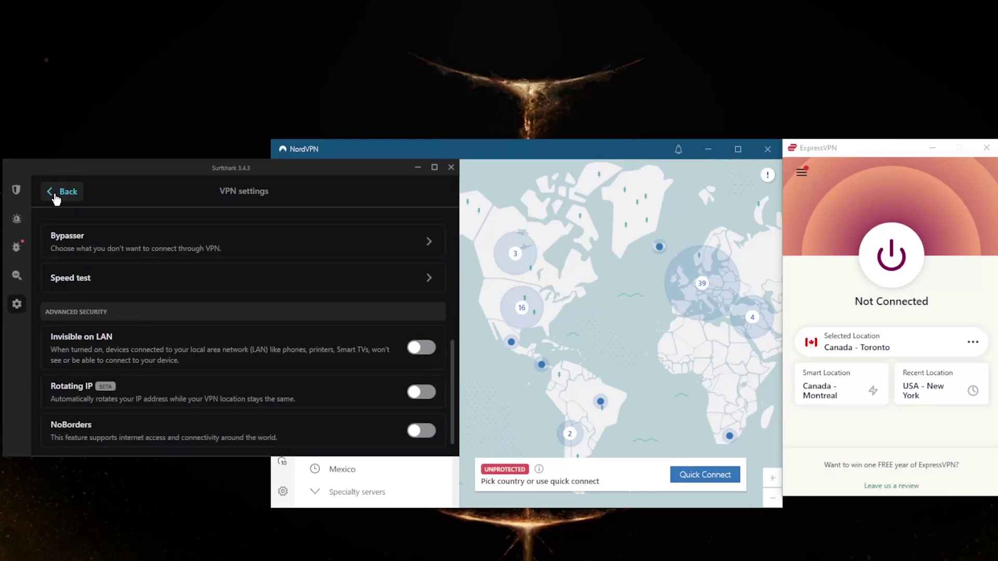
click(18, 190)
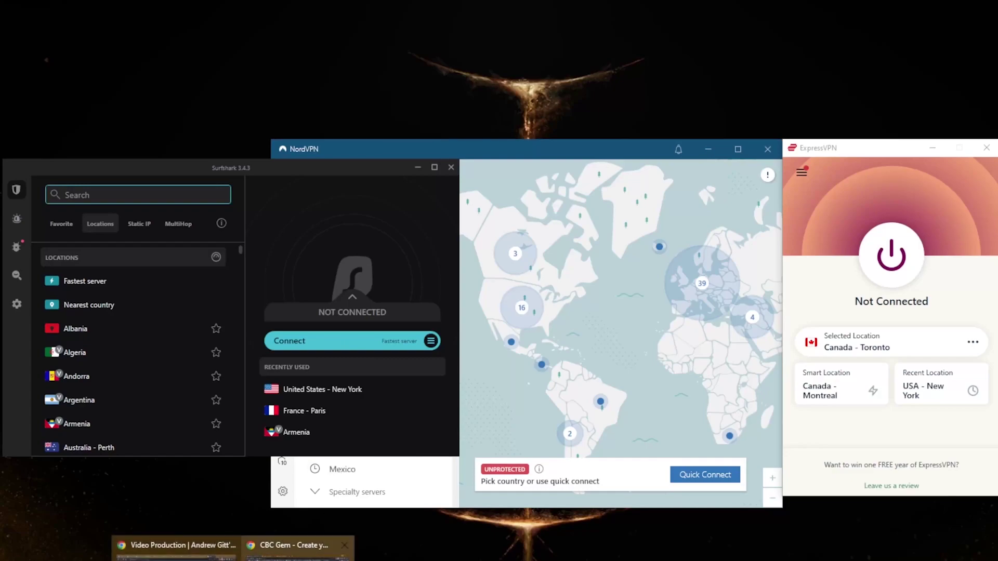
click(296, 548)
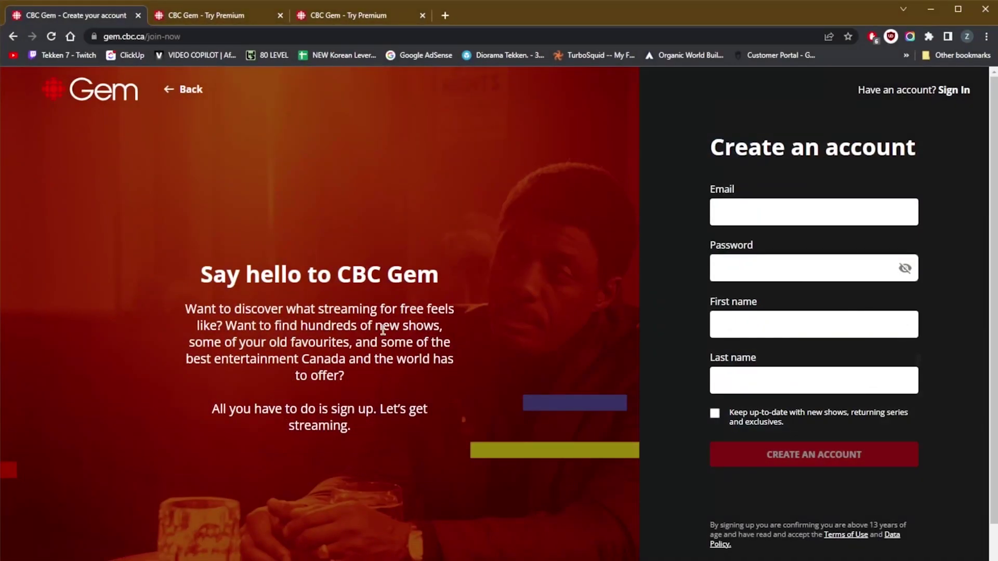
click(210, 24)
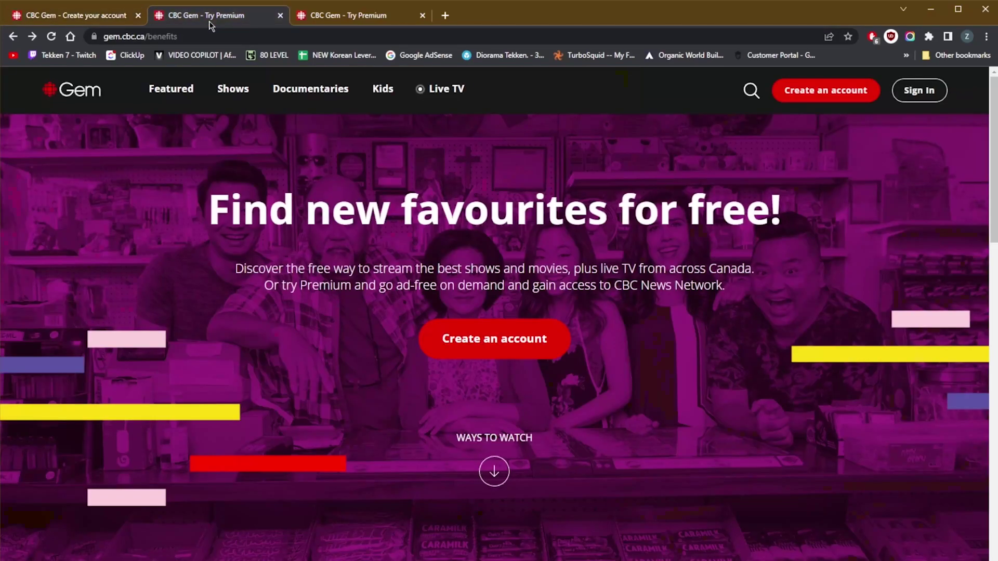
click(117, 17)
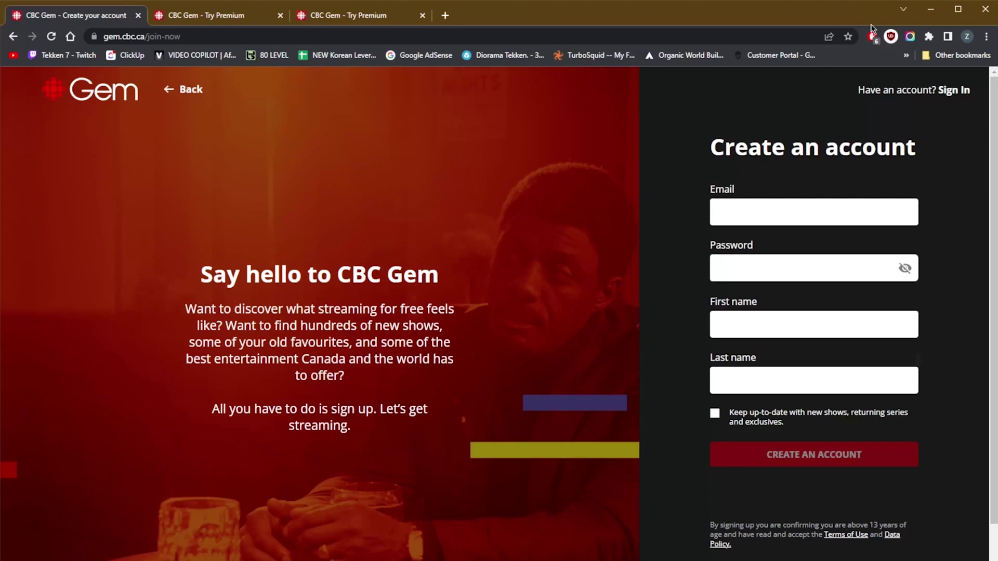
click(932, 12)
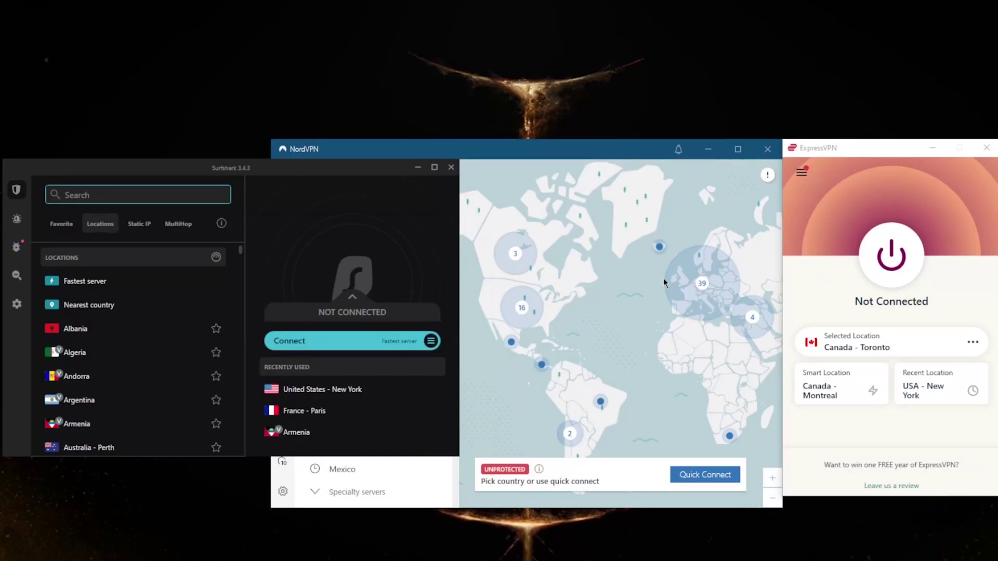
drag(832, 148, 831, 148)
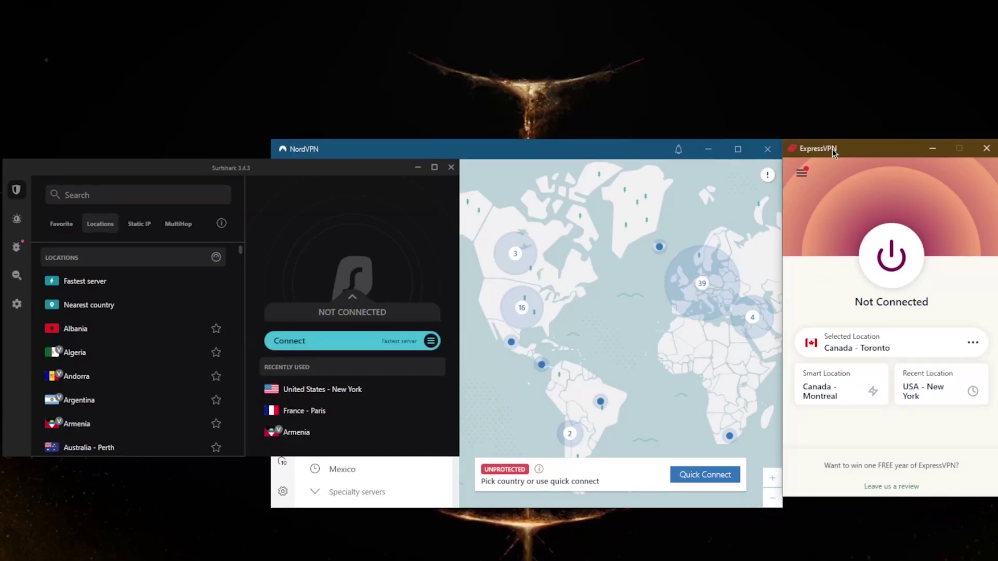
click(594, 159)
click(345, 170)
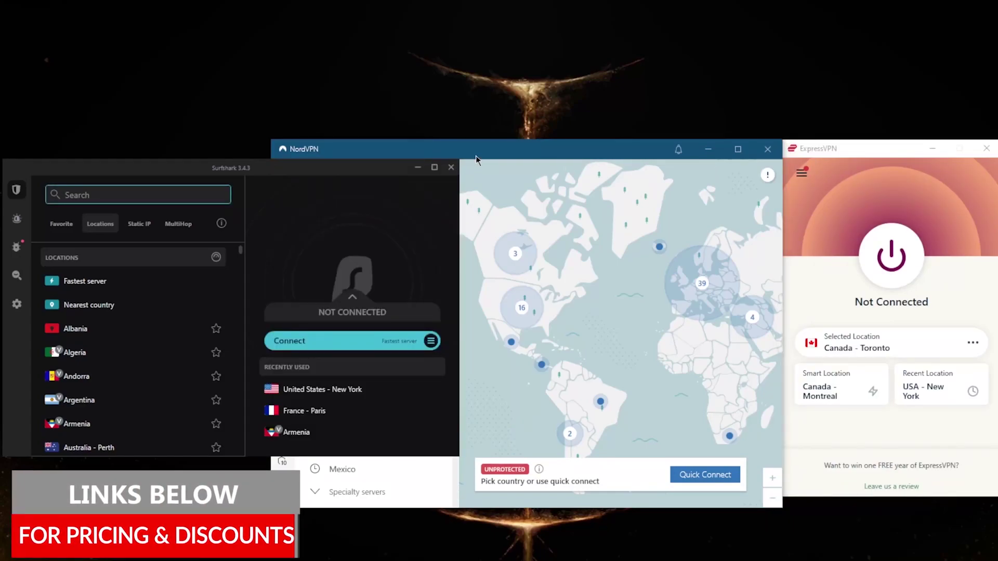